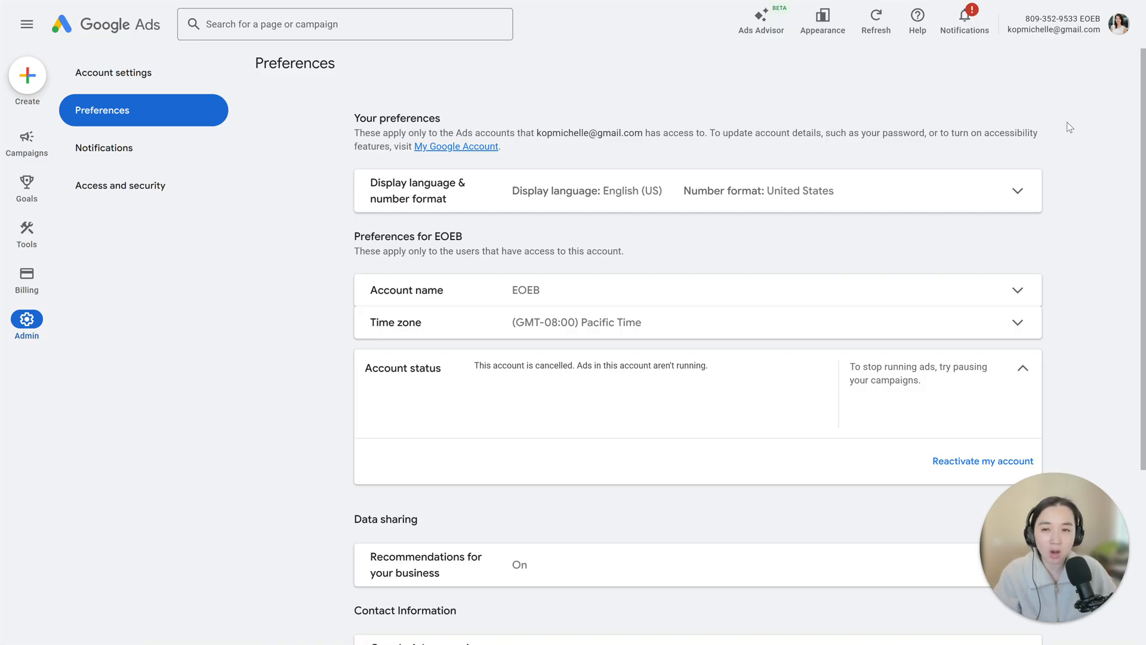
- Switch to the Google search for "hair loss specialist" and examine its sponsored results
key("F11")
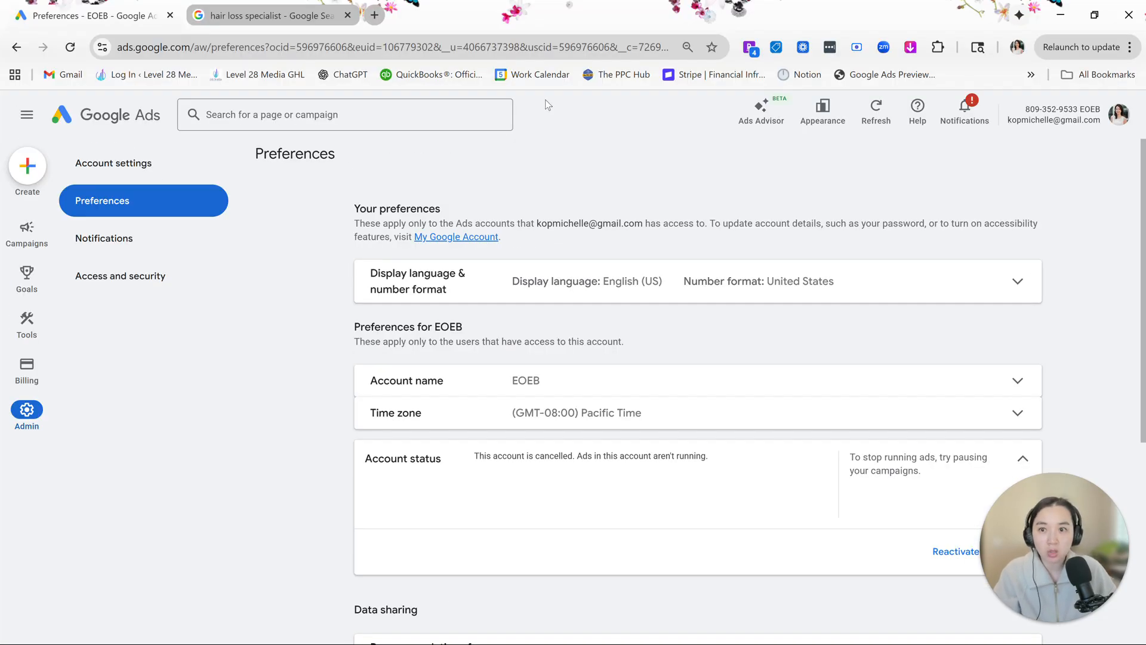
left_click(281, 15)
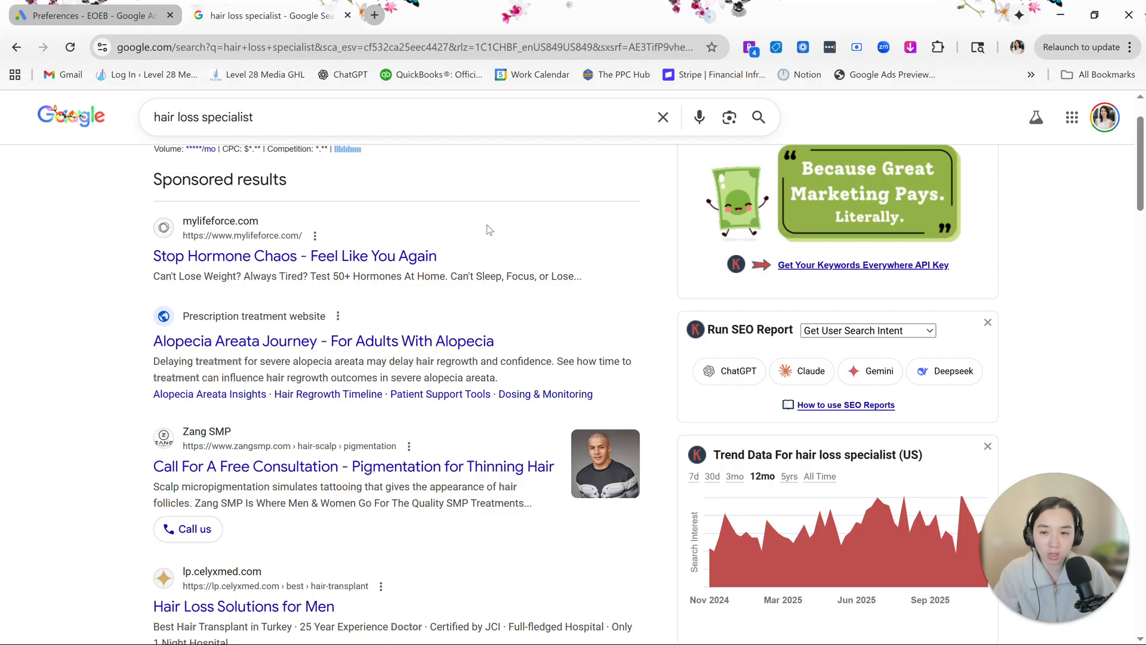
scroll(585, 255, "down", 2)
scroll(232, 160, "down", 1)
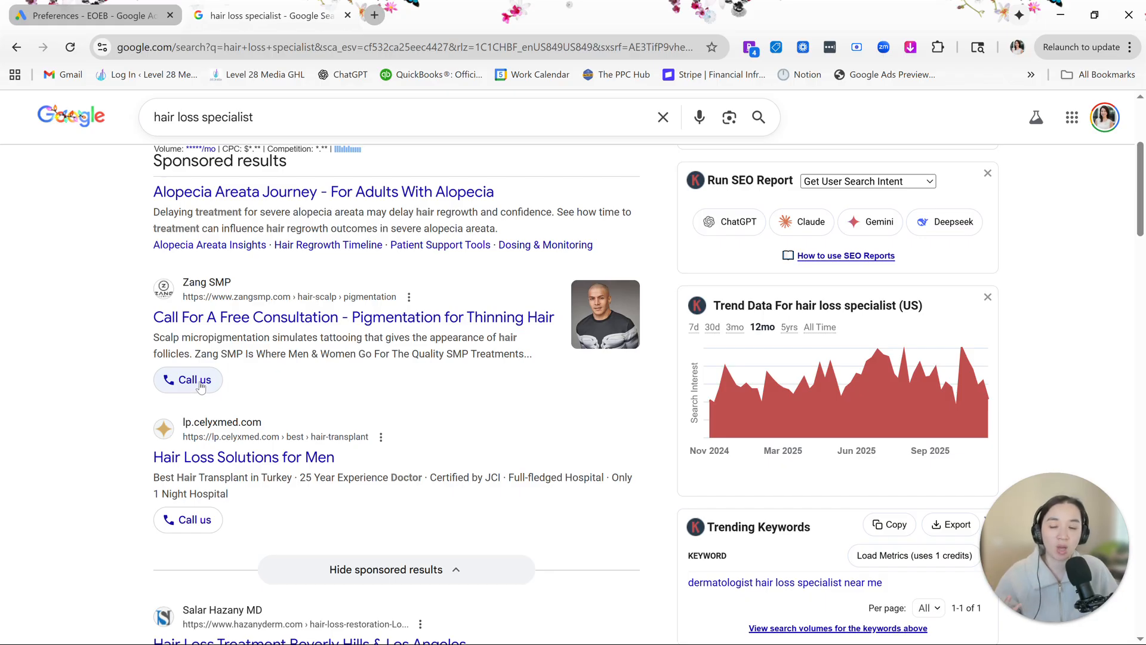
- Open the Zang SMP sponsored result, dismiss the discount pop-up and look over the landing page
left_click(314, 320)
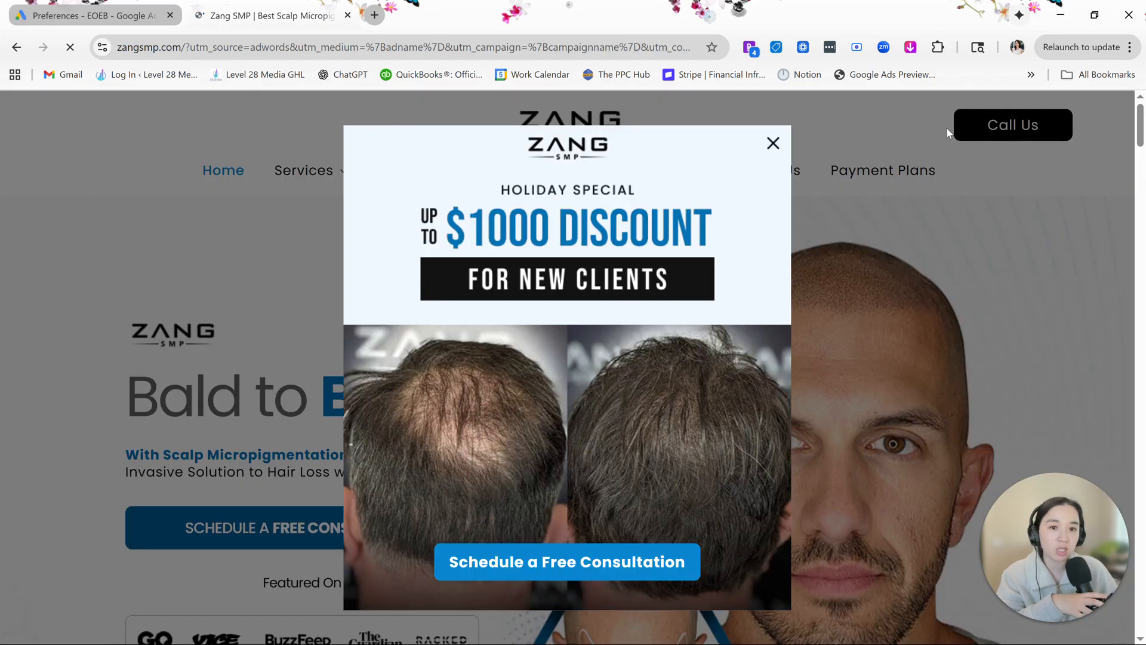
left_click(773, 143)
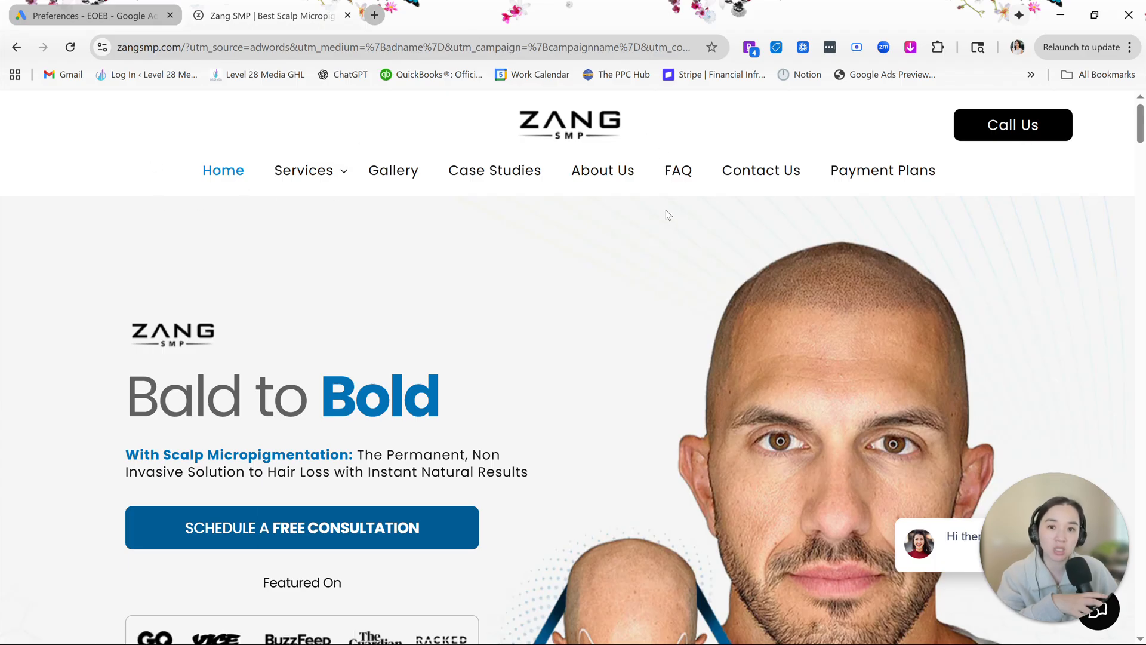
scroll(886, 332, "down", 6)
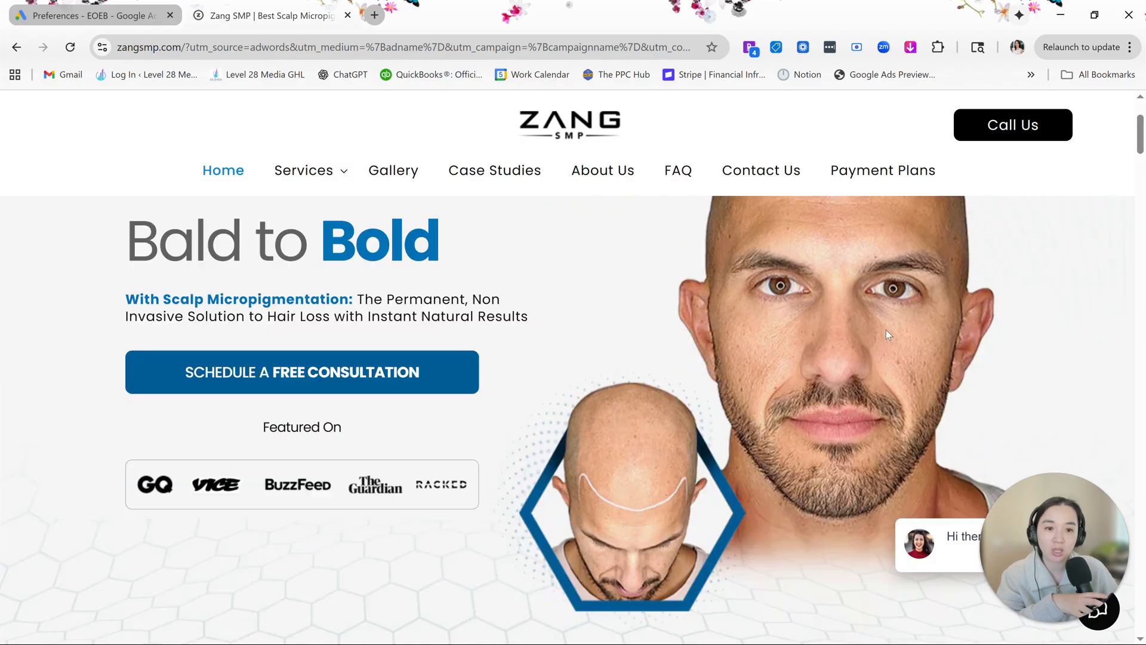
scroll(885, 329, "down", 8)
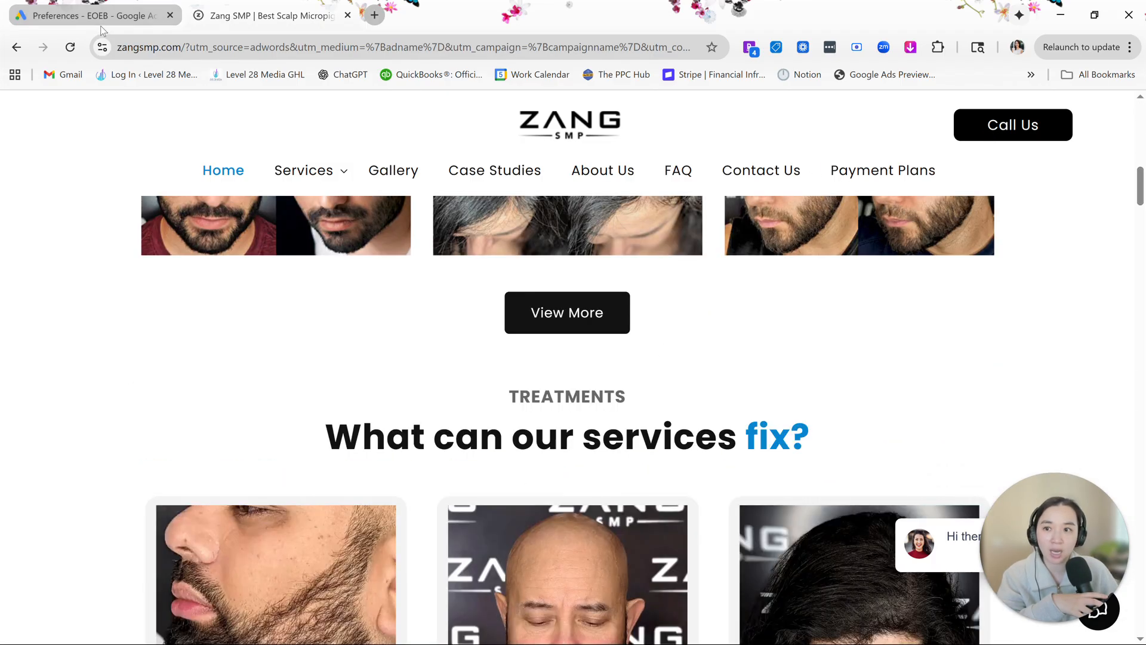
scroll(326, 213, "up", 15)
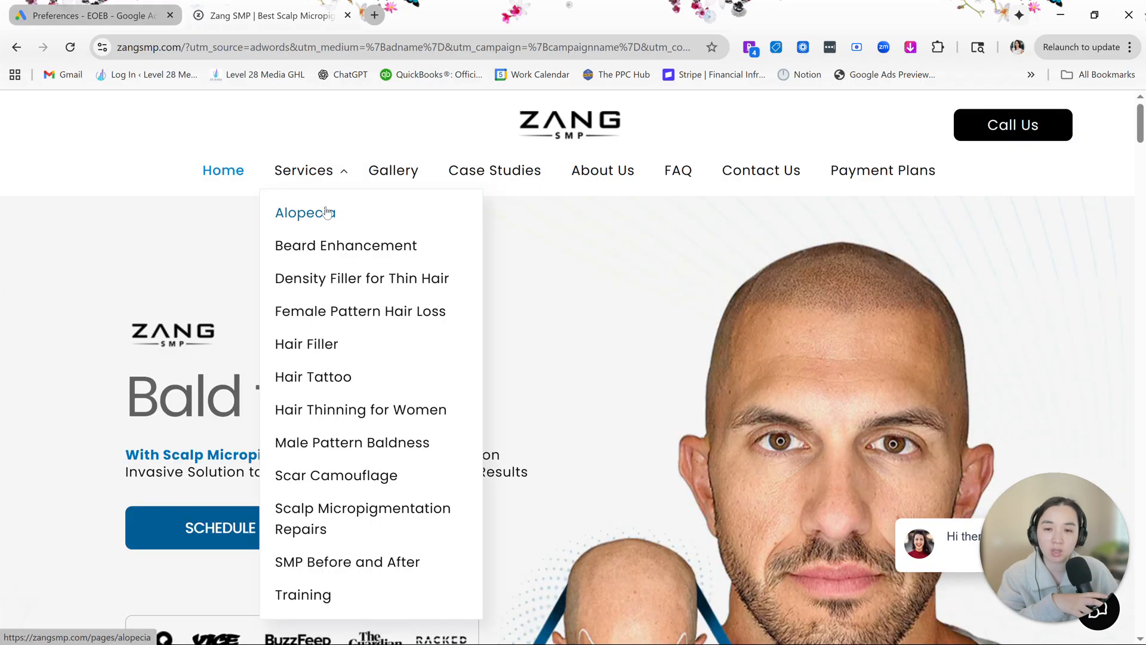
- Return to Google Ads and open the account settings in full-screen view
left_click(143, 6)
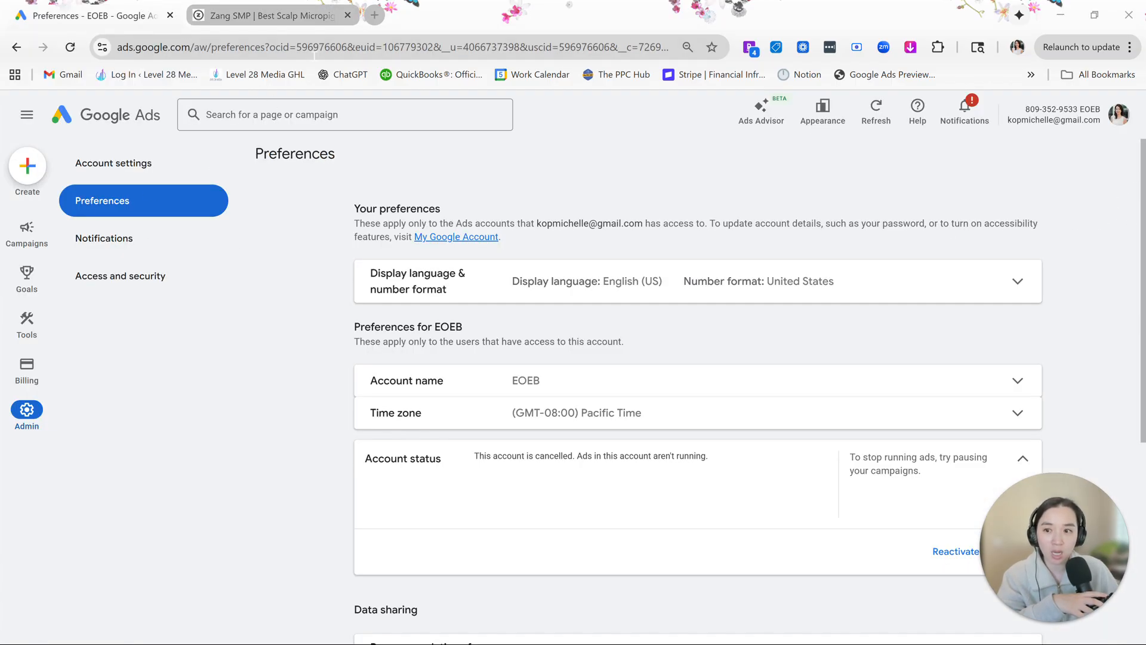
scroll(388, 401, "down", 5)
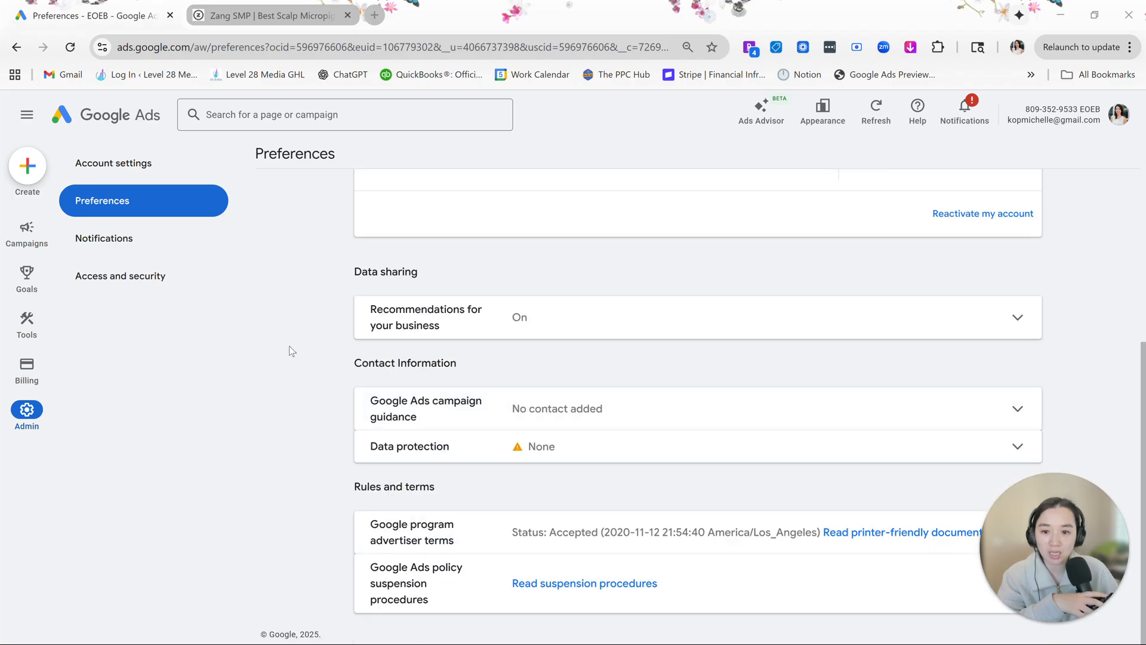
left_click(89, 173)
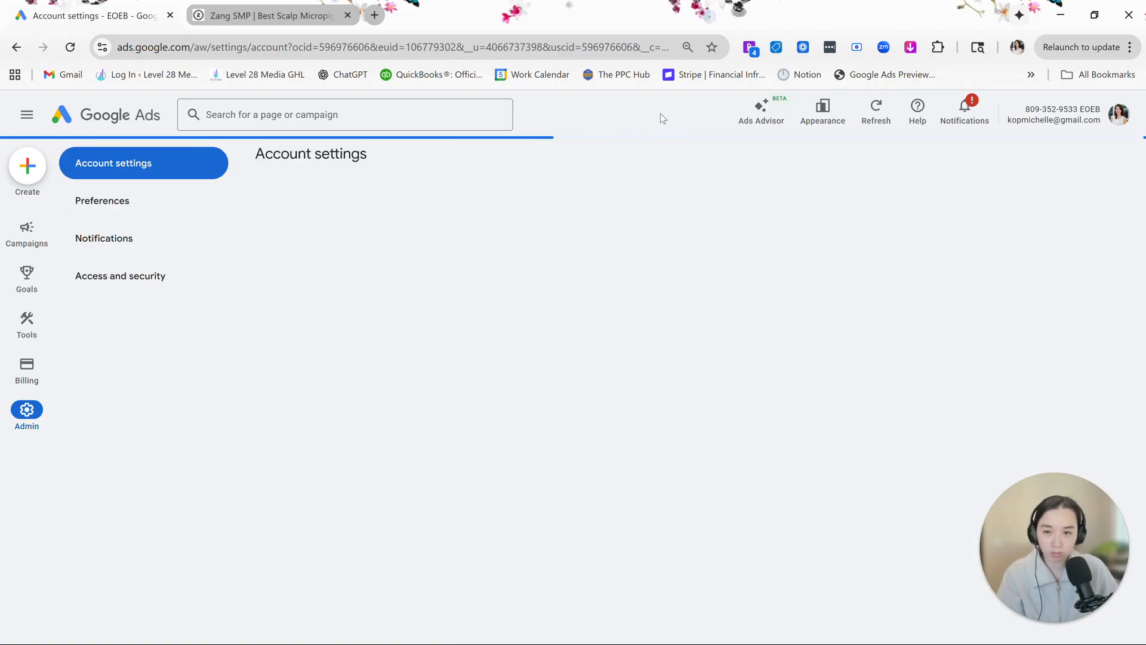
key("F11")
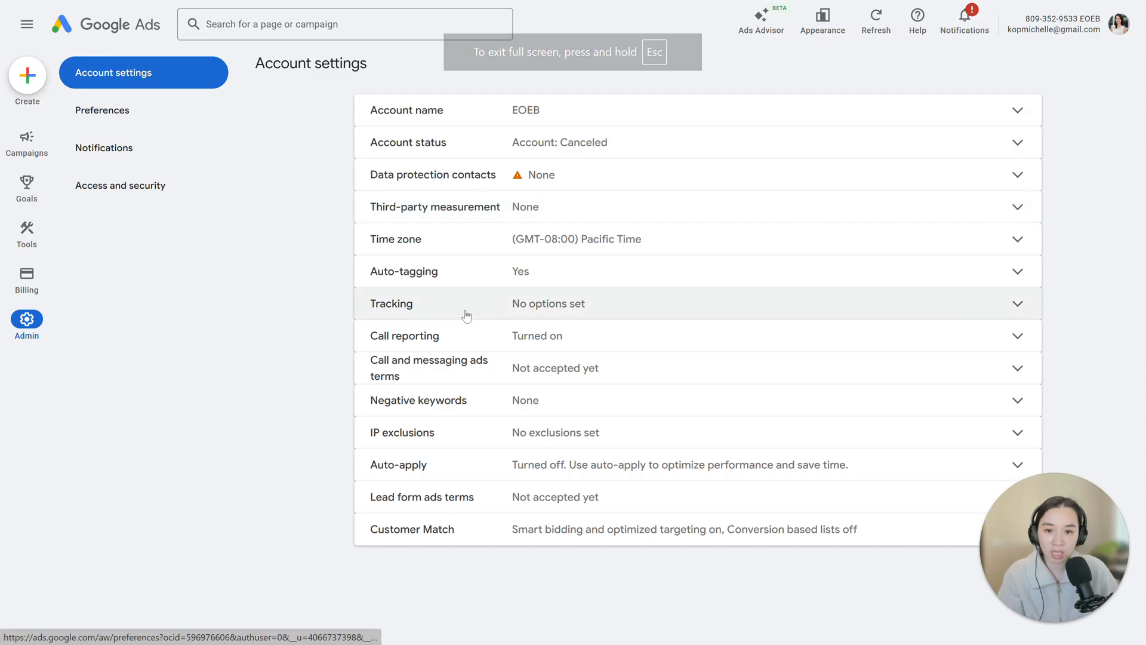
- In call reporting, set saving call recordings for 30 days to On, accept the Calls and Messaging terms, and save
left_click(440, 335)
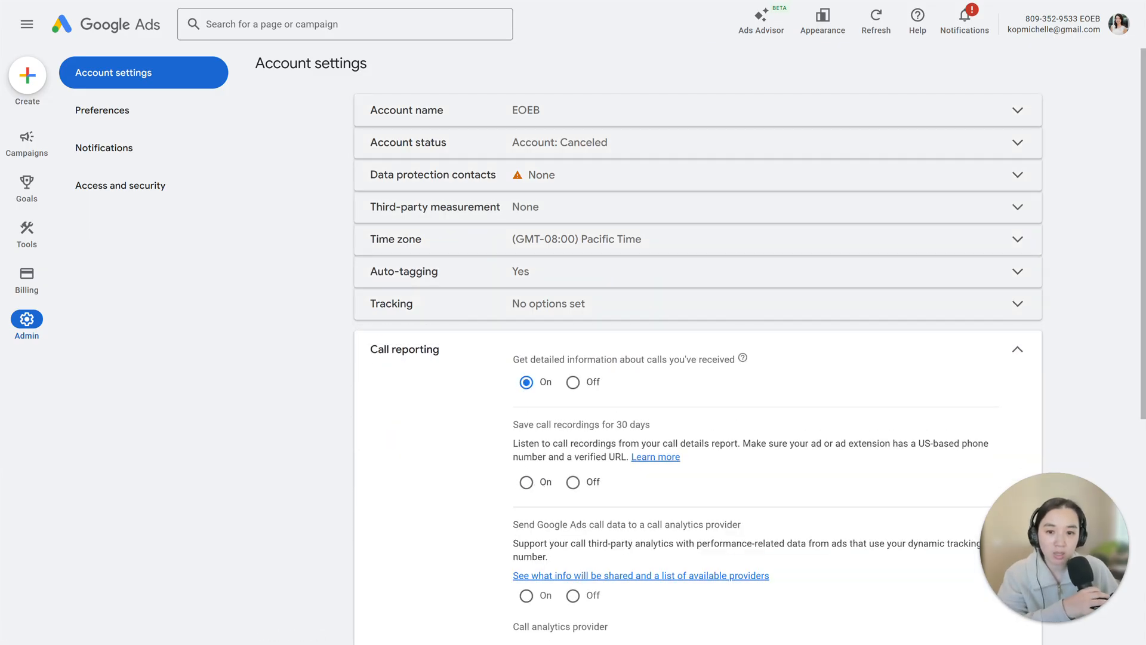
left_click(529, 483)
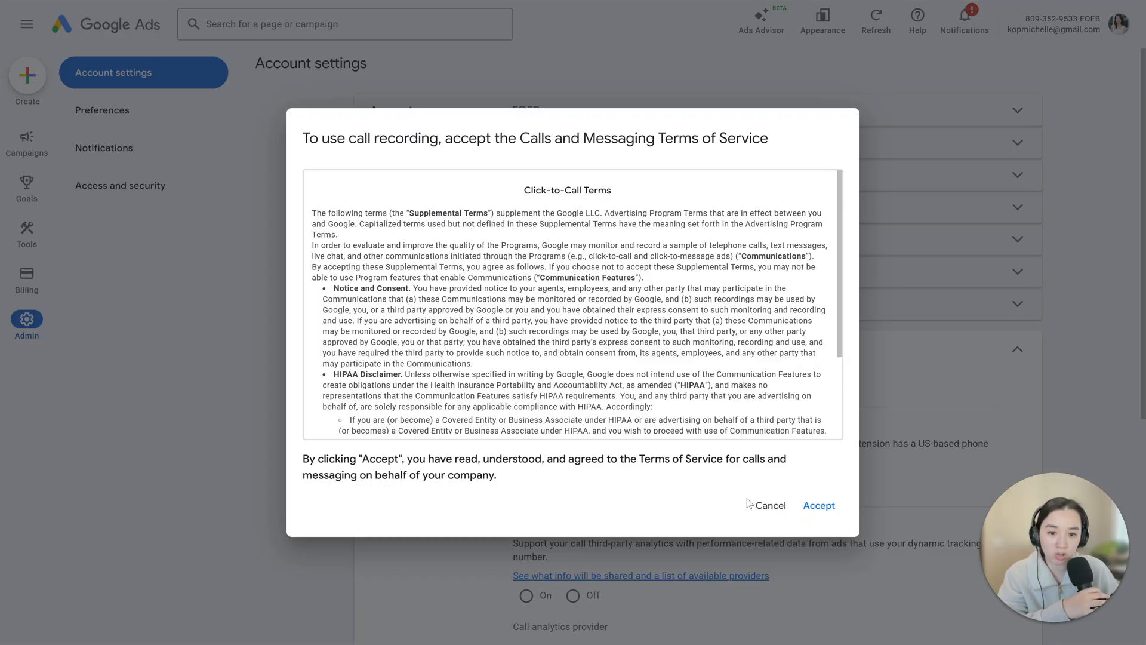
left_click(815, 507)
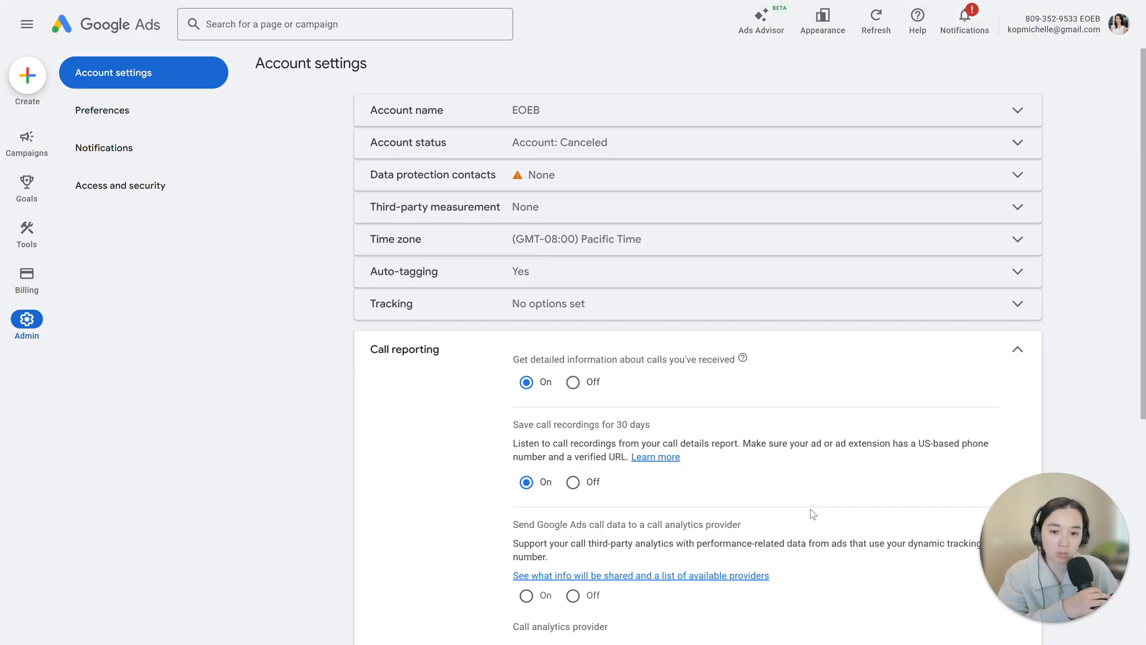
scroll(813, 513, "down", 1)
scroll(555, 459, "down", 1)
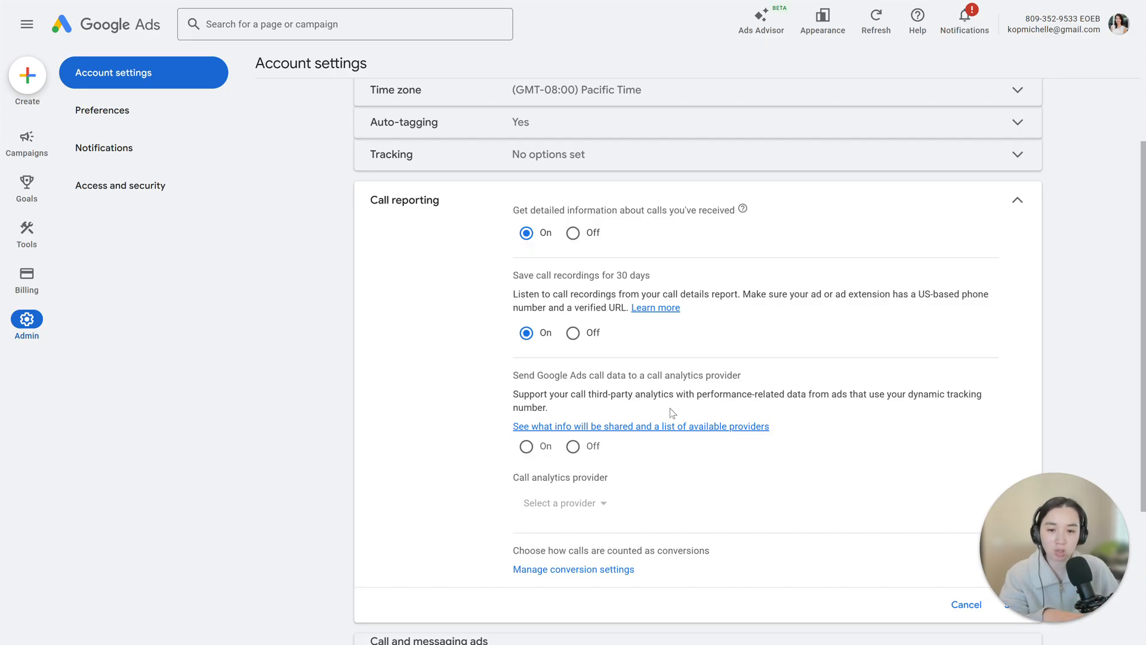
scroll(674, 413, "down", 1)
left_click_drag(1013, 549, 50, 533)
left_click(1016, 530)
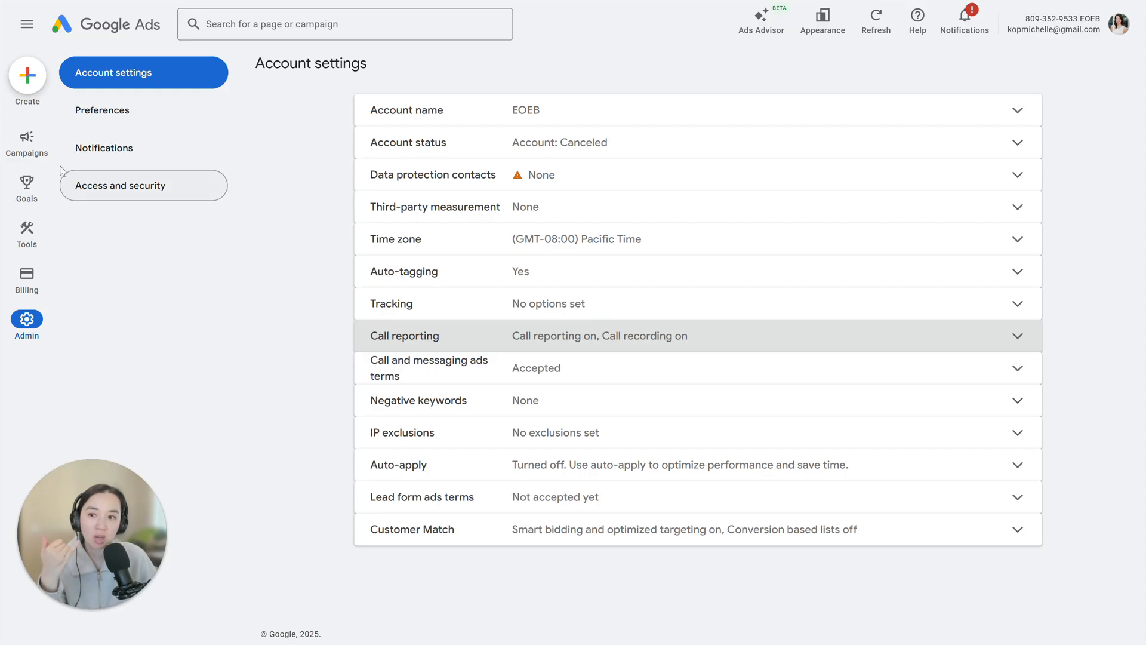
- Open the campaign assets, filter the associations to Call and start adding a new call asset
mouse_move(35, 161)
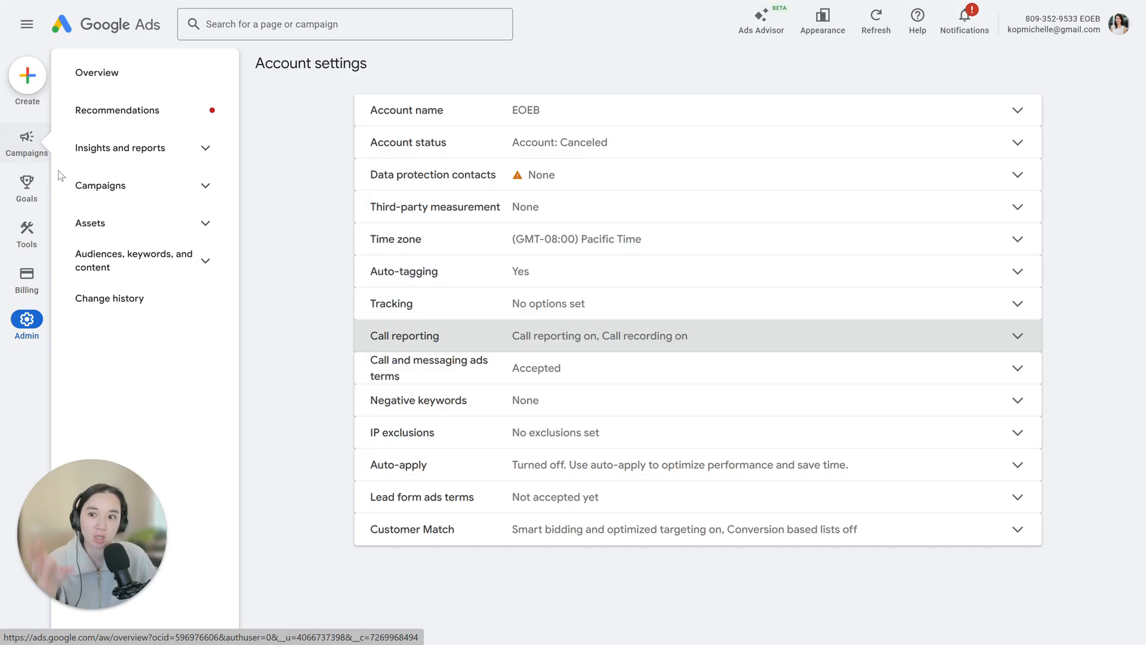
left_click(142, 240)
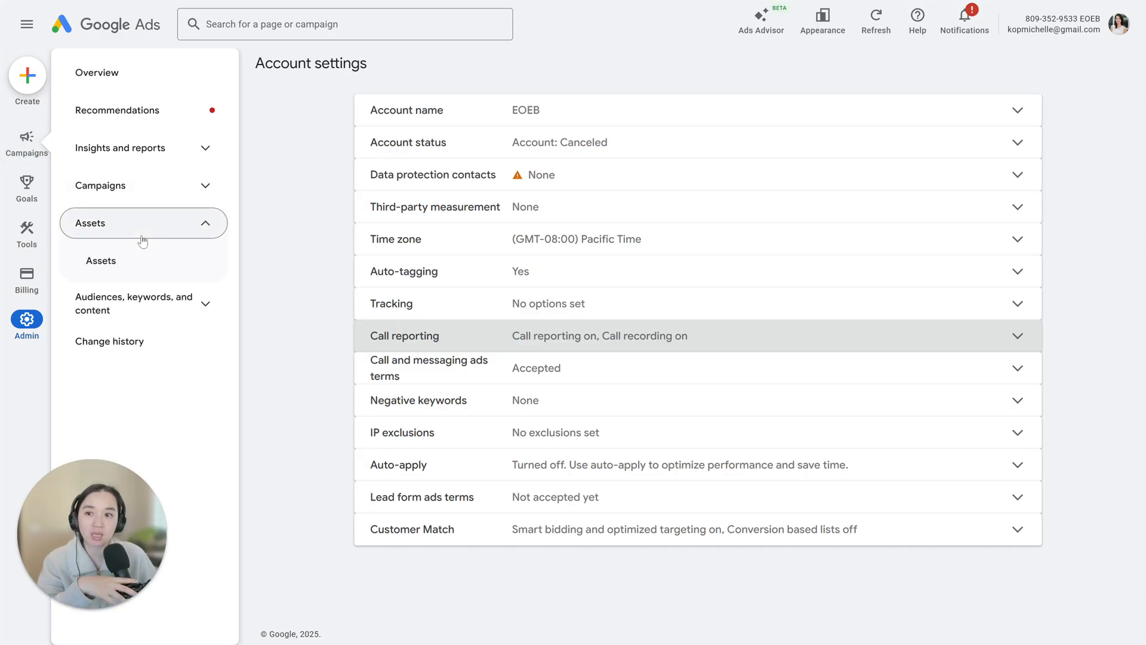
left_click(135, 271)
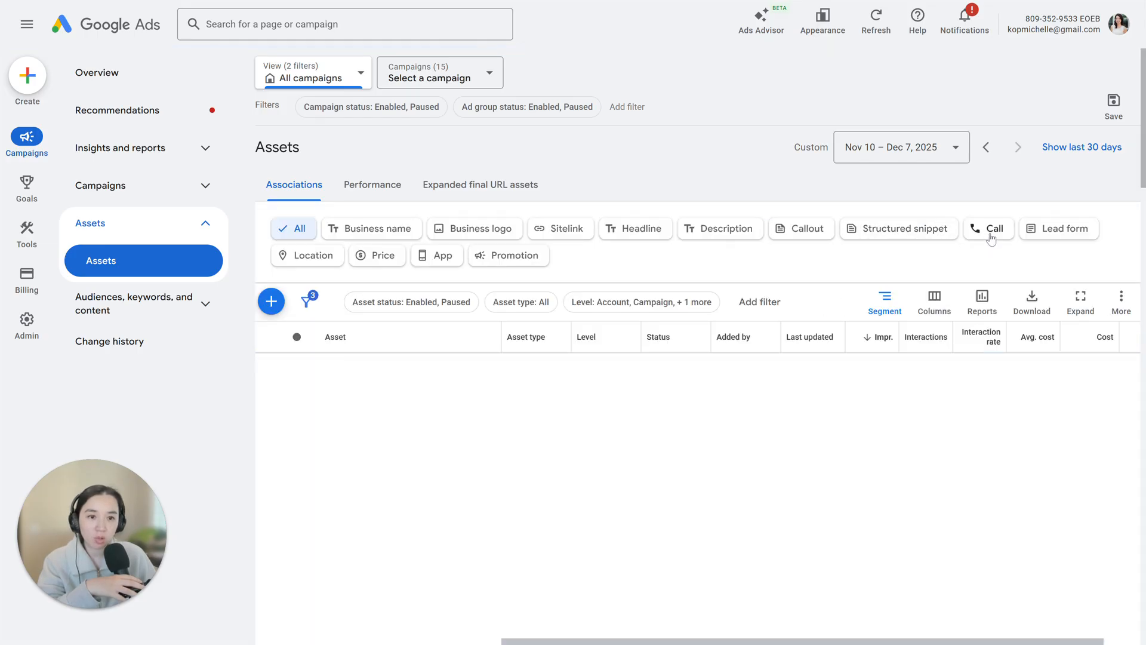
left_click(991, 237)
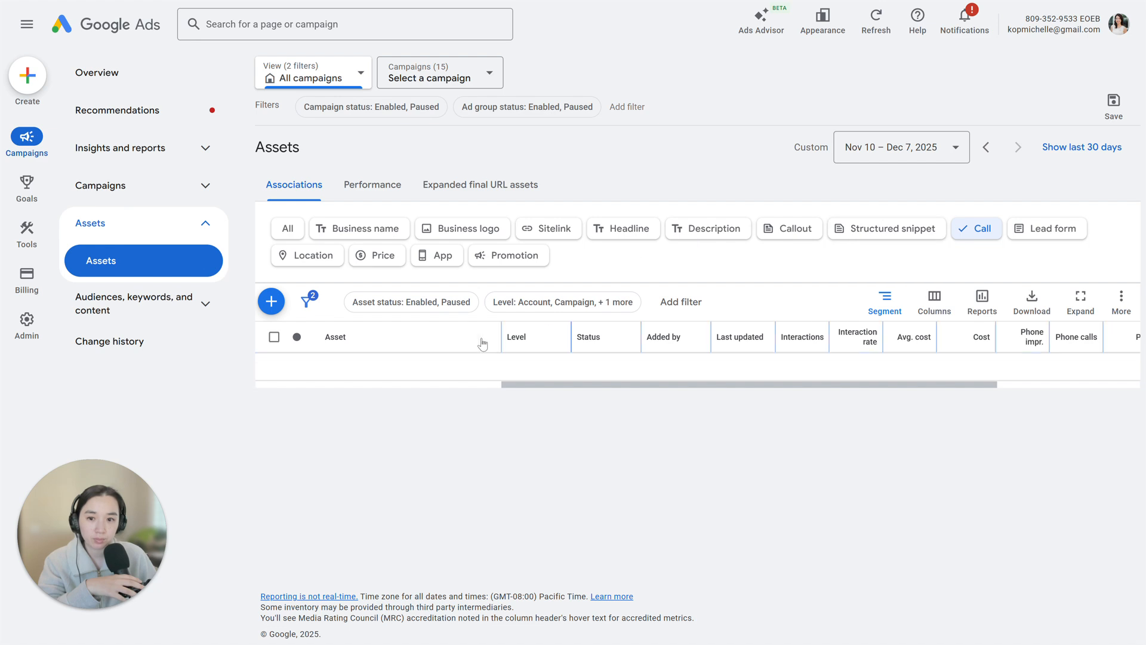
left_click(275, 304)
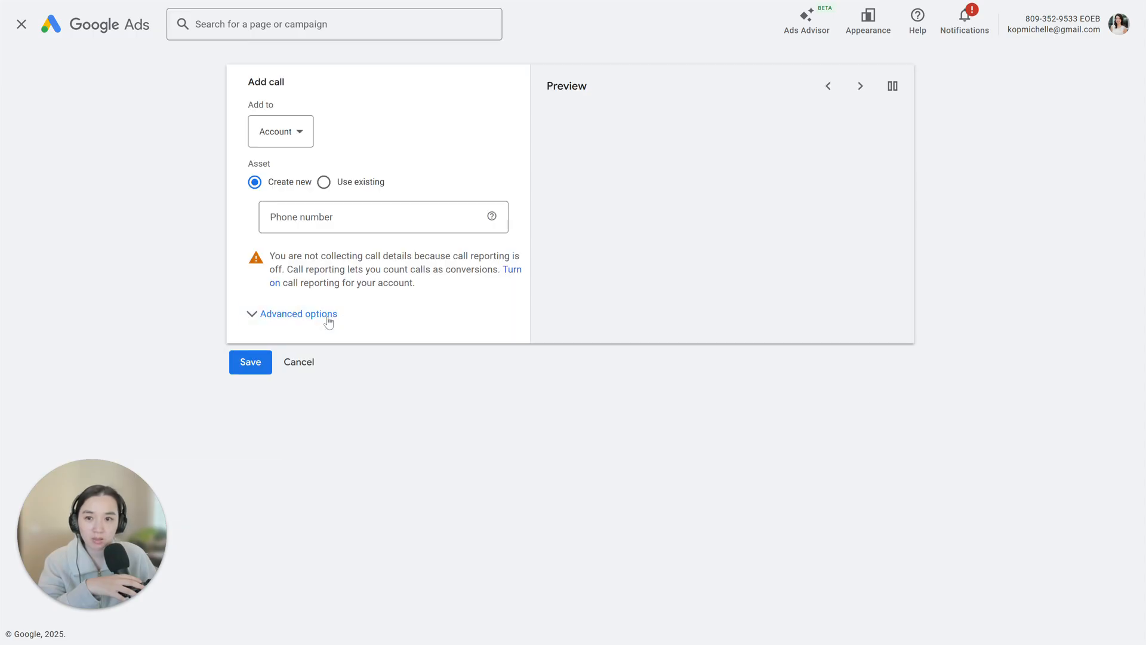
- Enter the business phone number for the United States call asset and use the account settings (Calls from ads) conversion action
left_click(289, 227)
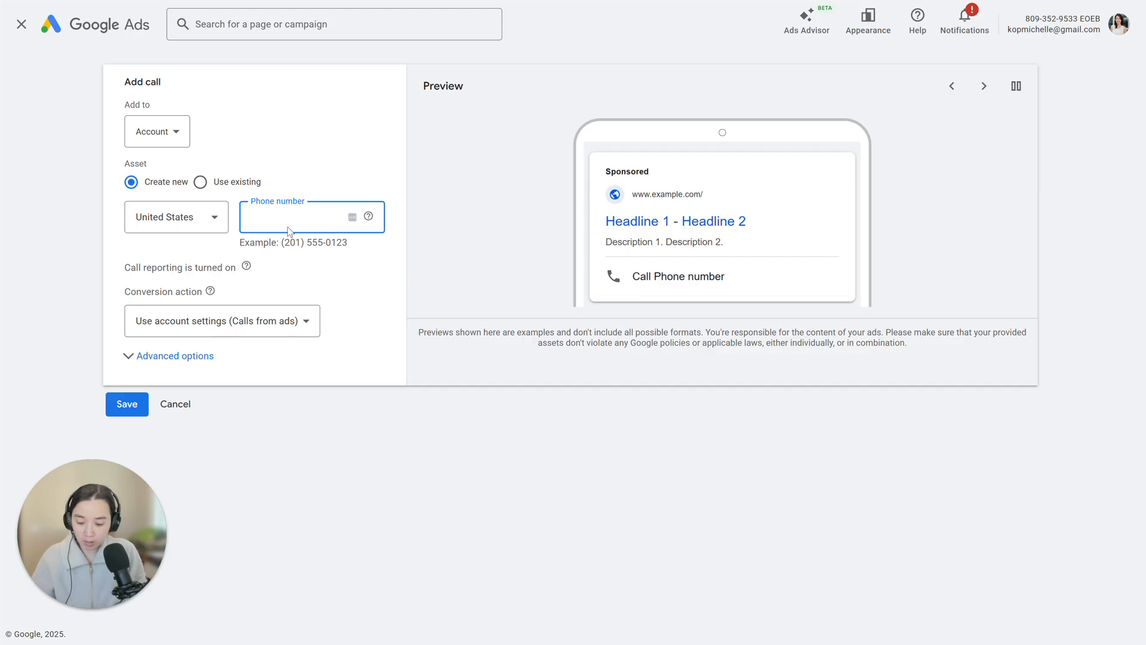
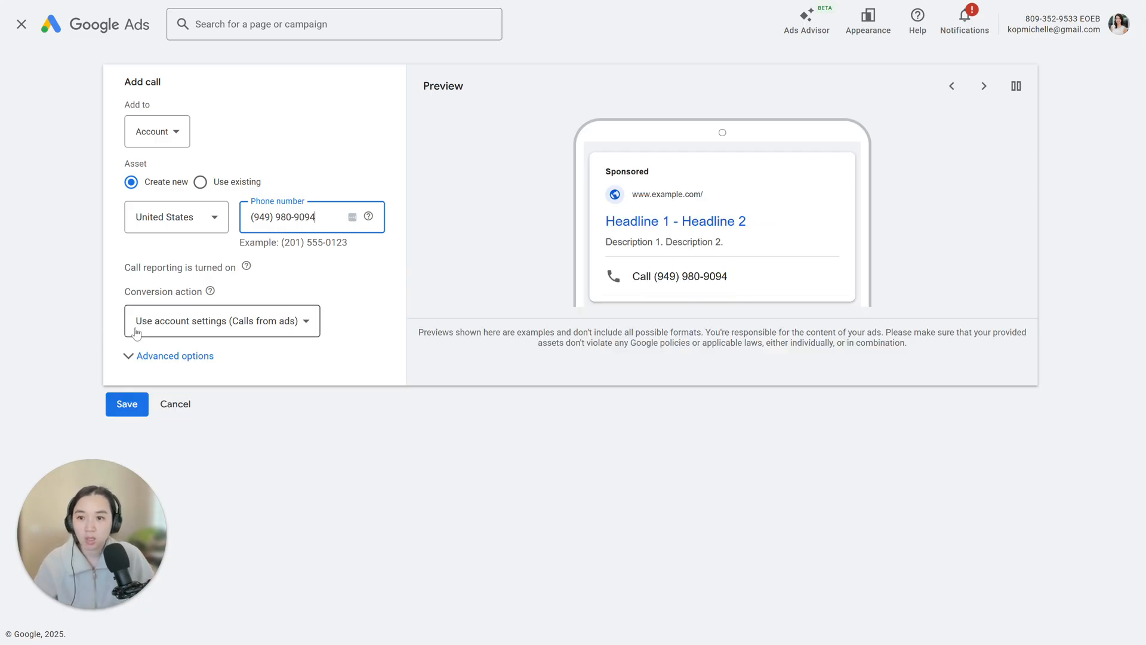
left_click(259, 334)
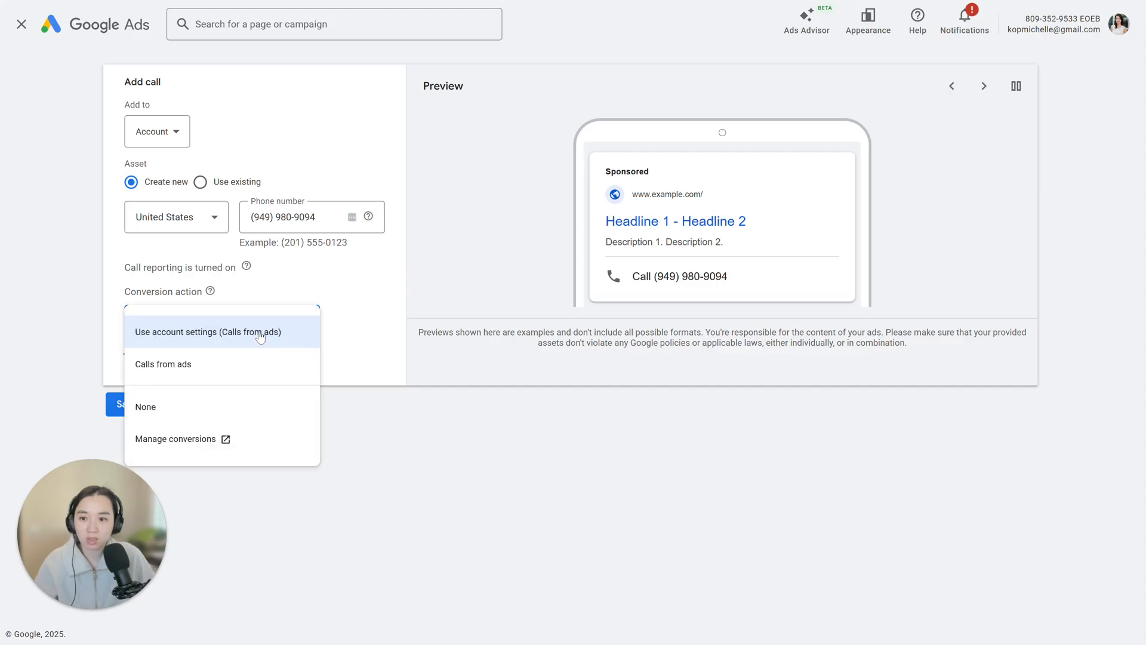
left_click(260, 334)
- Expand the call asset's advanced scheduling options, save the asset and check its details in the list
left_click(128, 371)
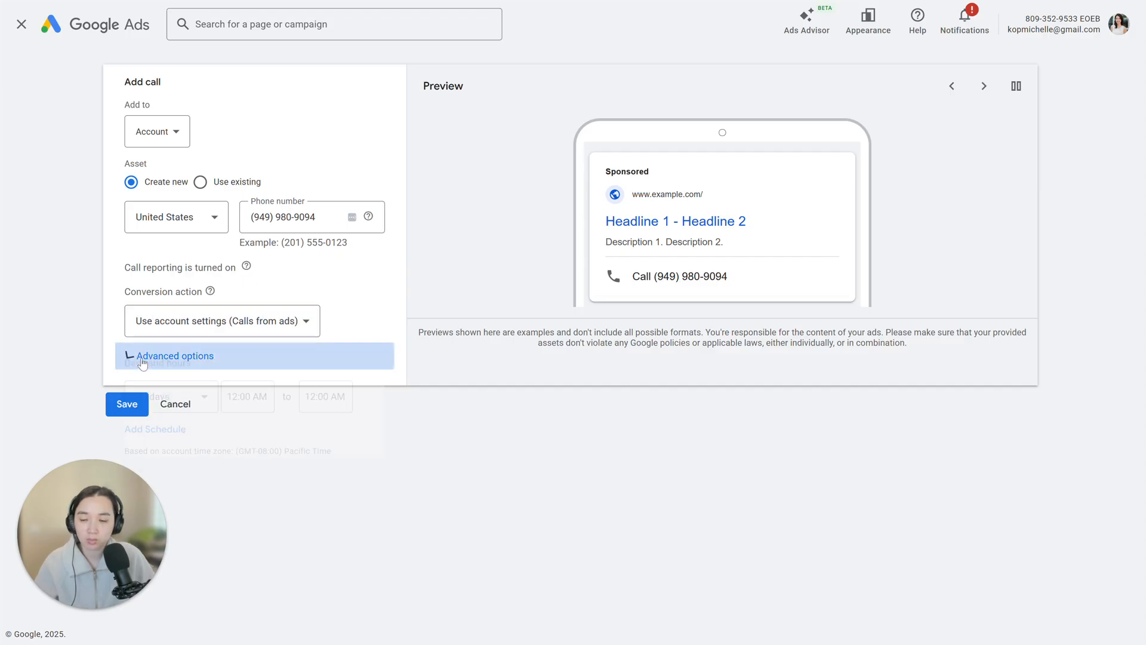
left_click_drag(127, 511, 1038, 555)
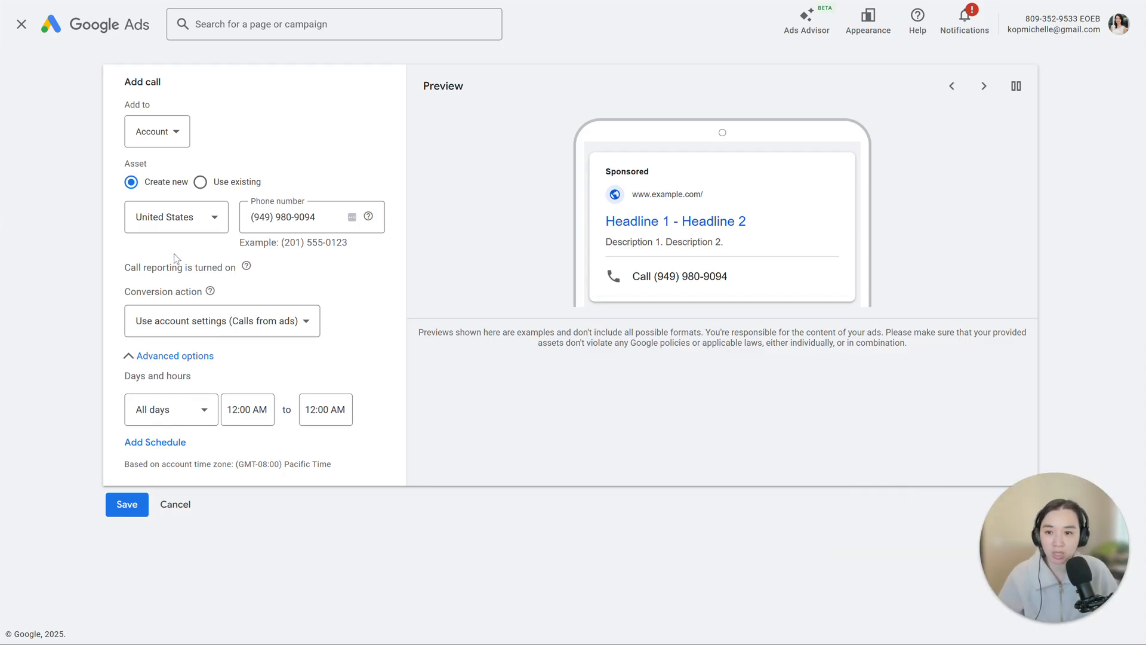
left_click(127, 505)
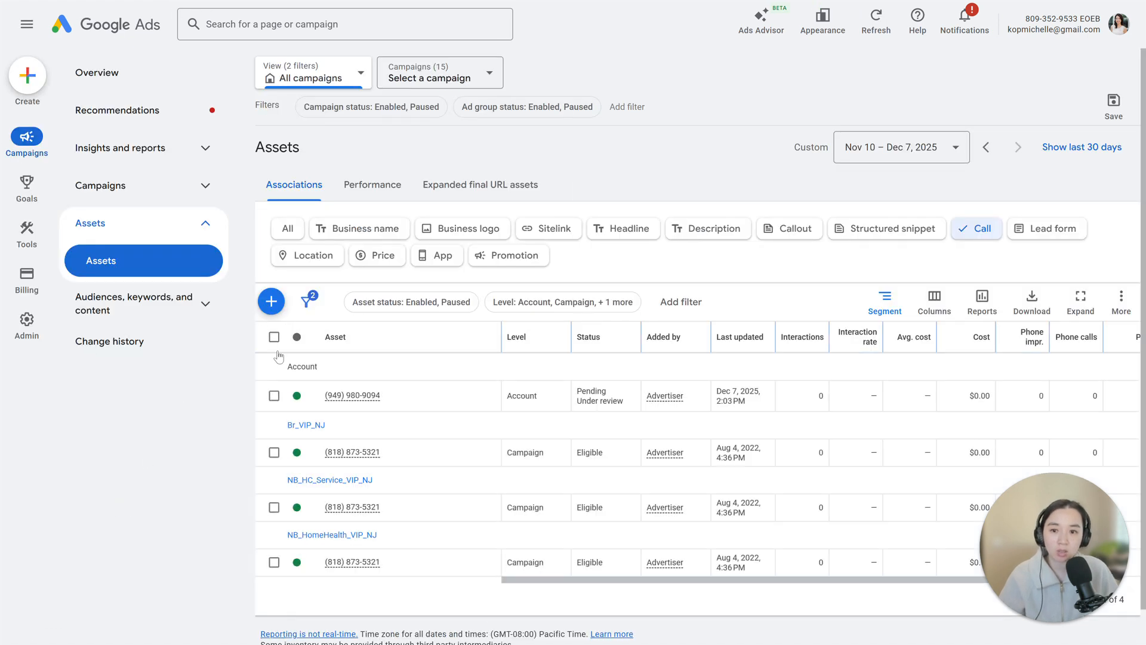
mouse_move(328, 398)
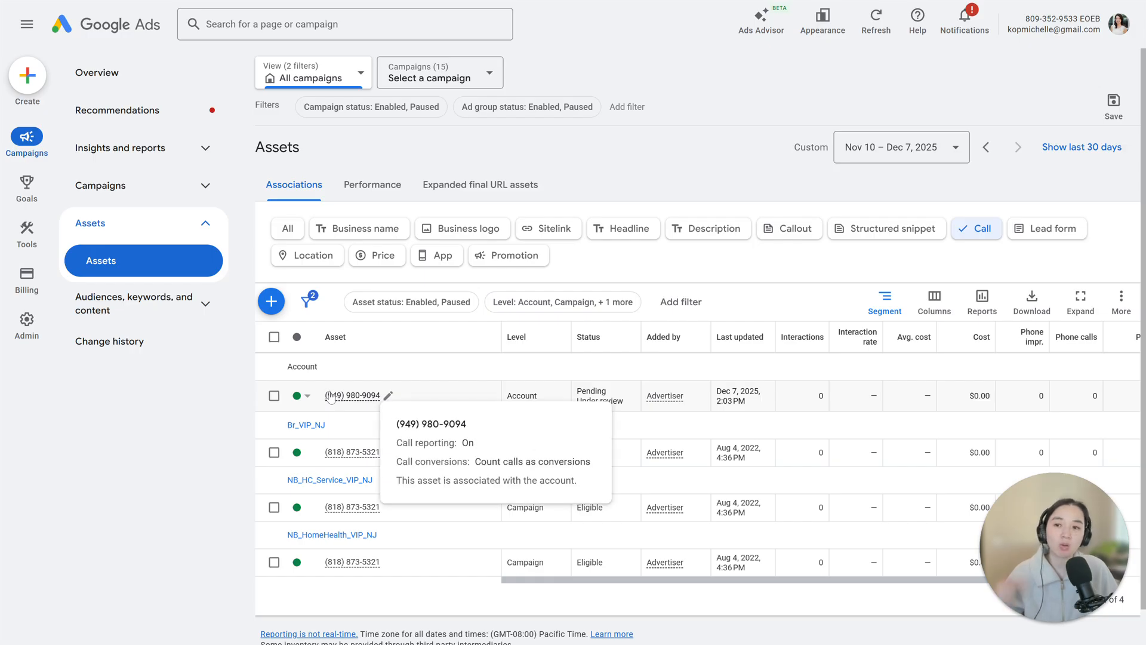
- Open the conversion goals summary and start creating a new conversion action
mouse_move(23, 203)
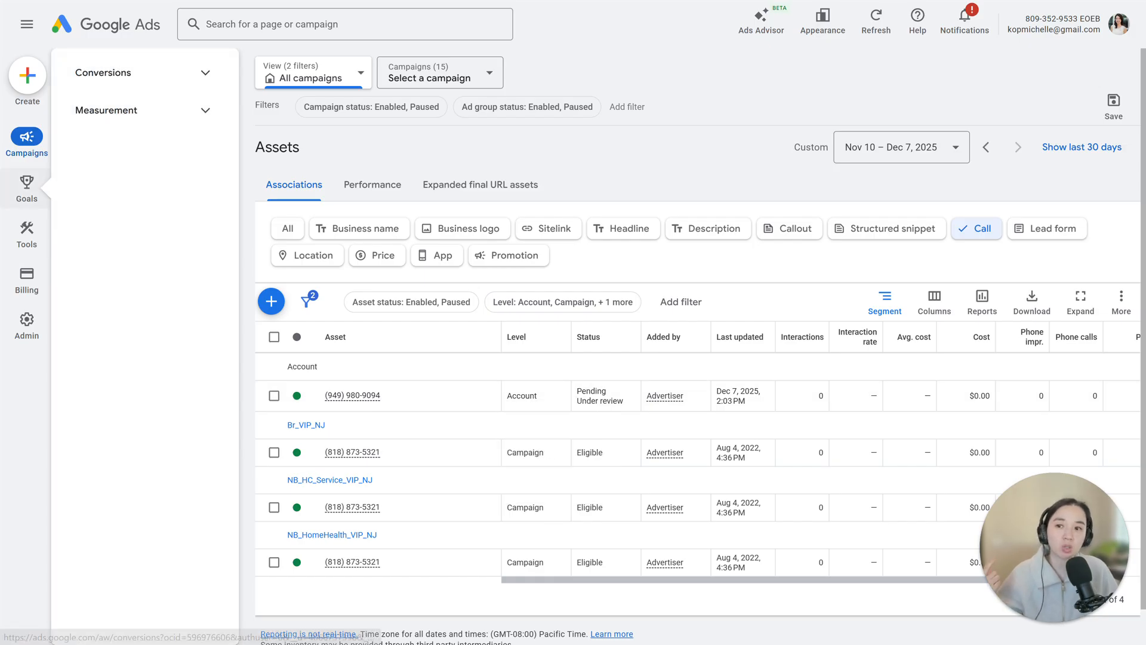
left_click(25, 186)
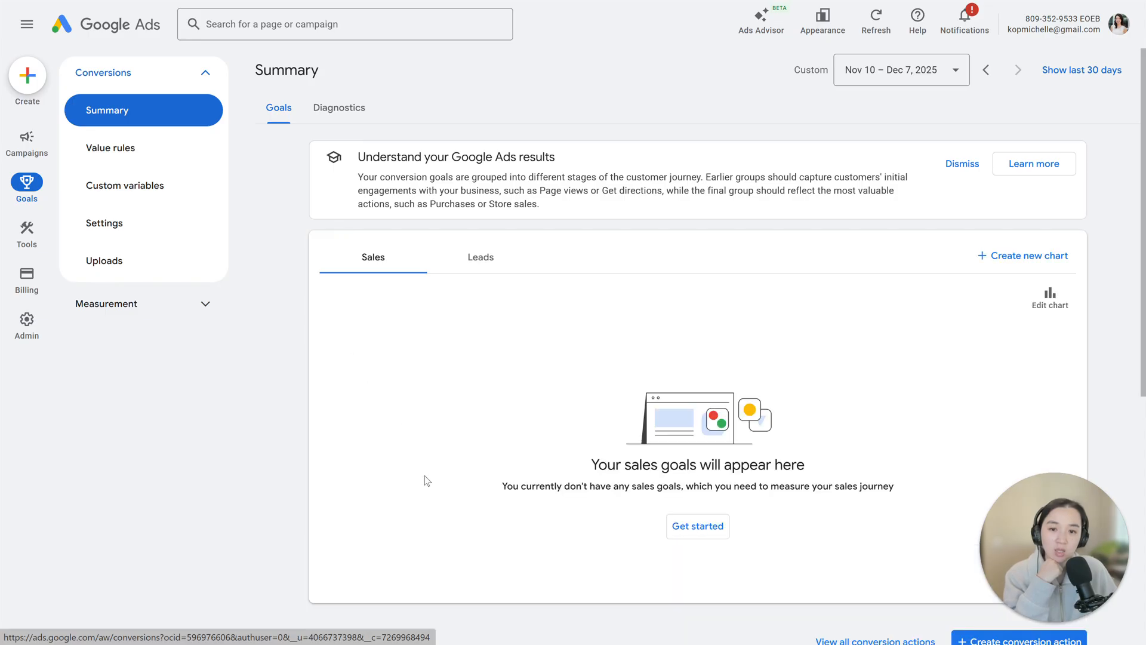
scroll(449, 508, "down", 7)
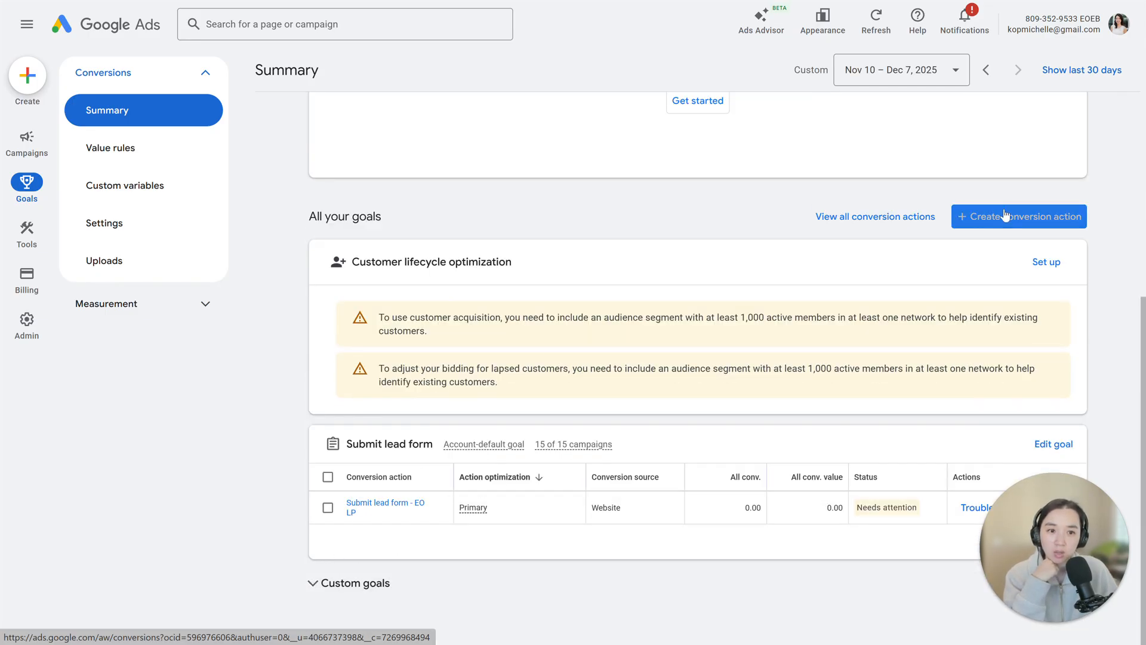
left_click(994, 225)
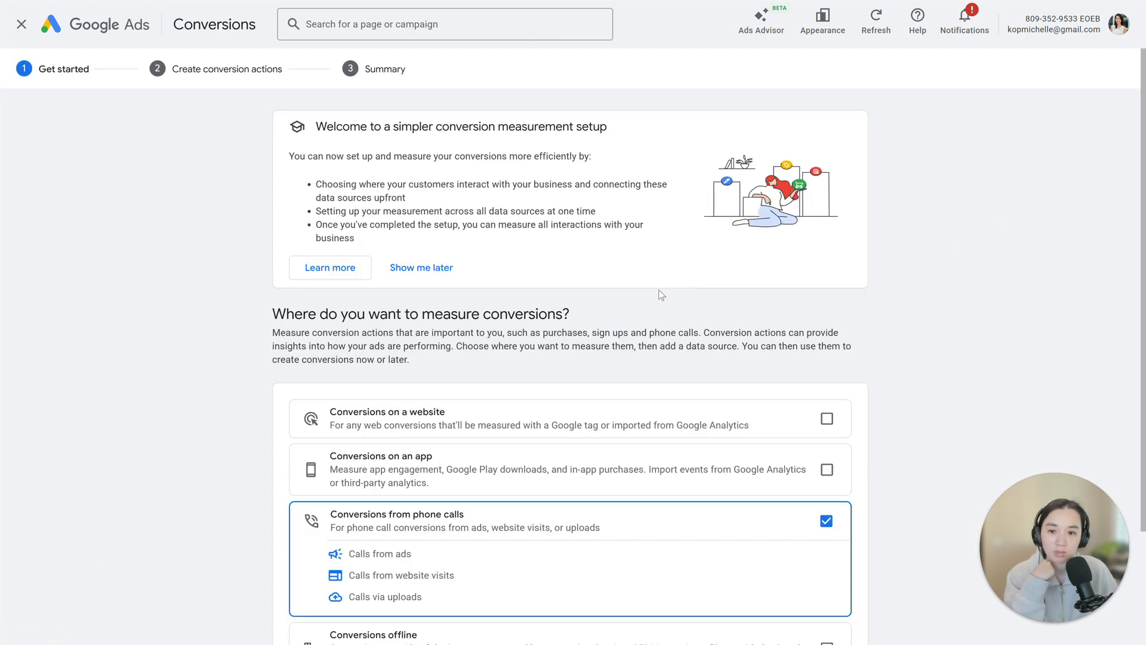
- Review the phone call sources and continue the setup with conversions from phone calls selected
scroll(659, 295, "down", 3)
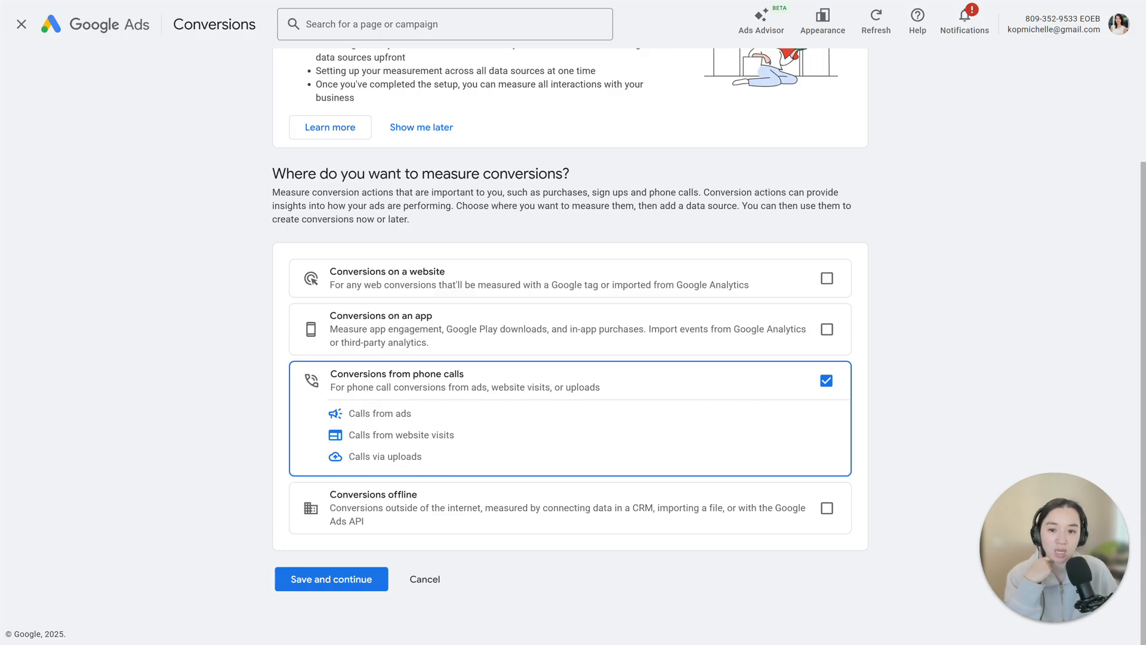
left_click_drag(350, 413, 422, 416)
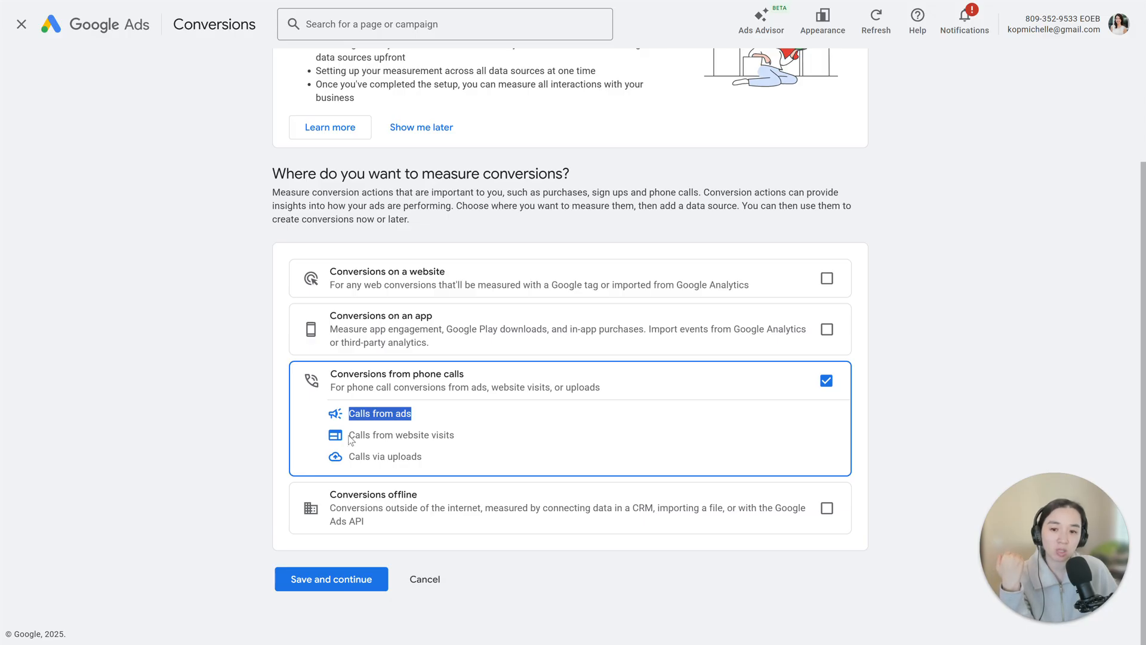
left_click_drag(349, 434, 467, 445)
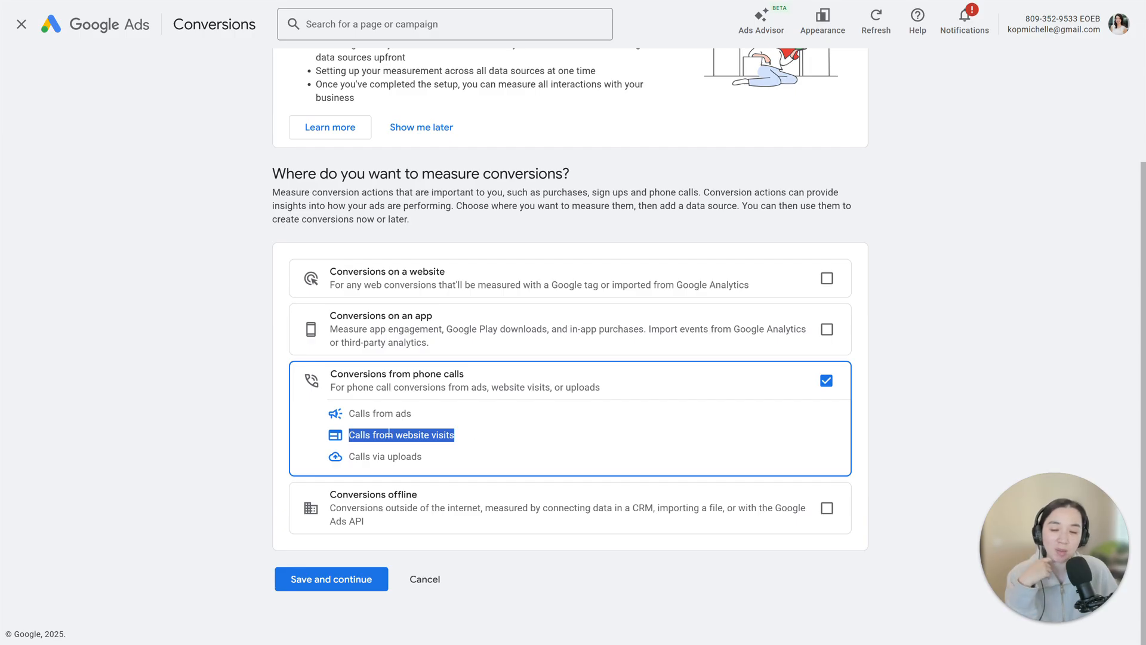
left_click(467, 430)
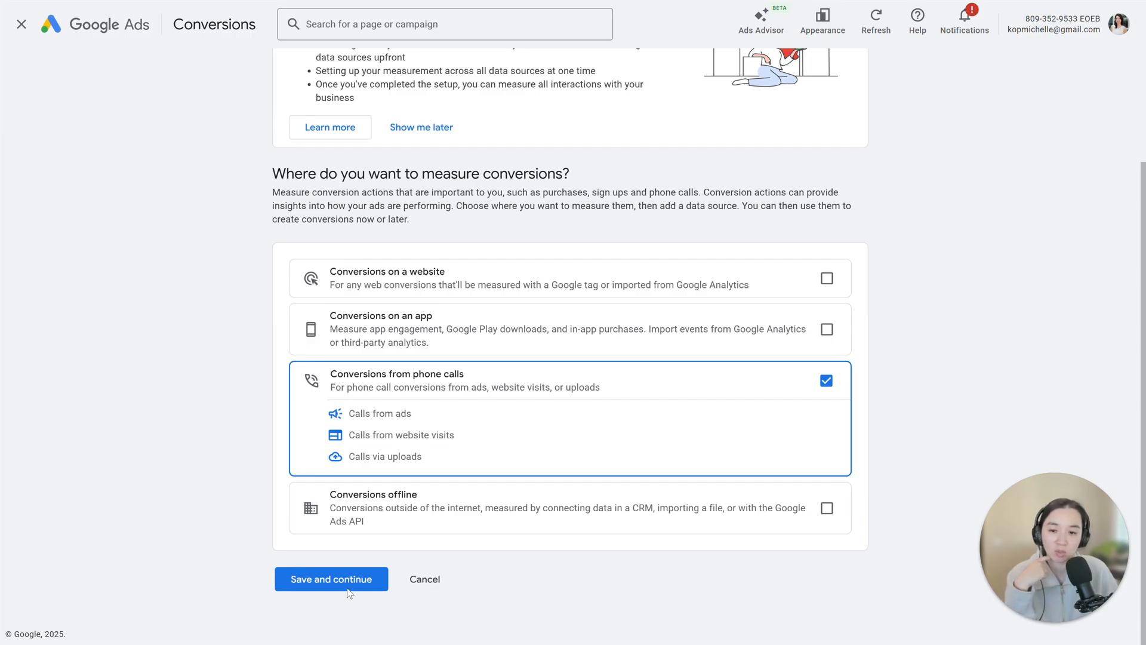
left_click(326, 580)
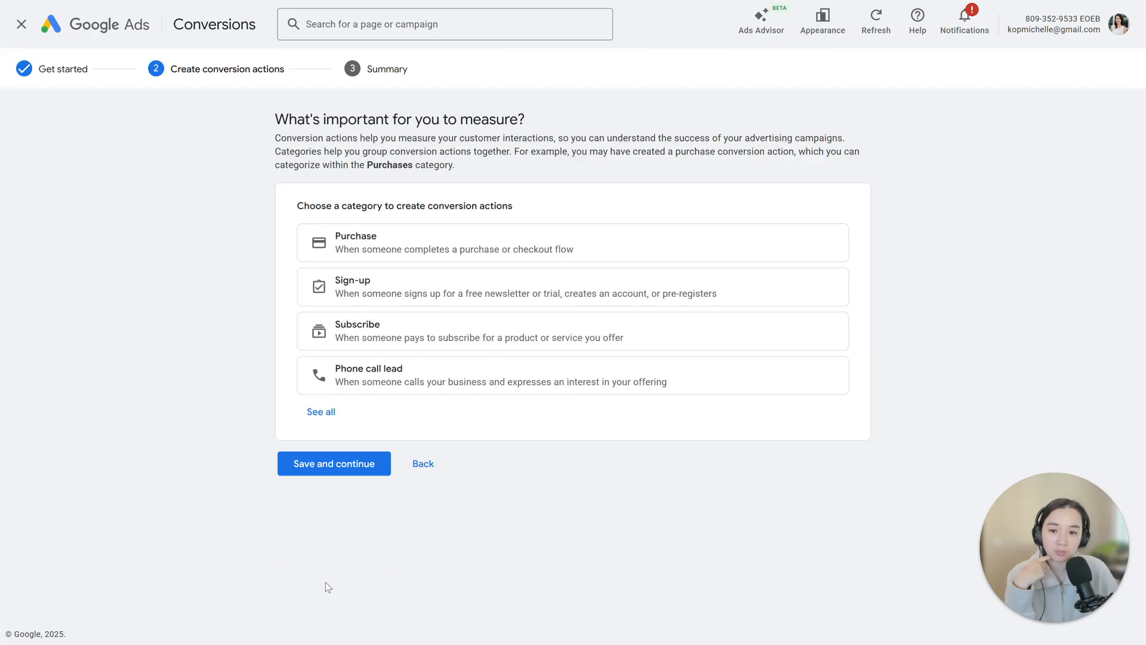
- Choose the Phone call lead category and add a Calls from ads conversion action to it
left_click(399, 382)
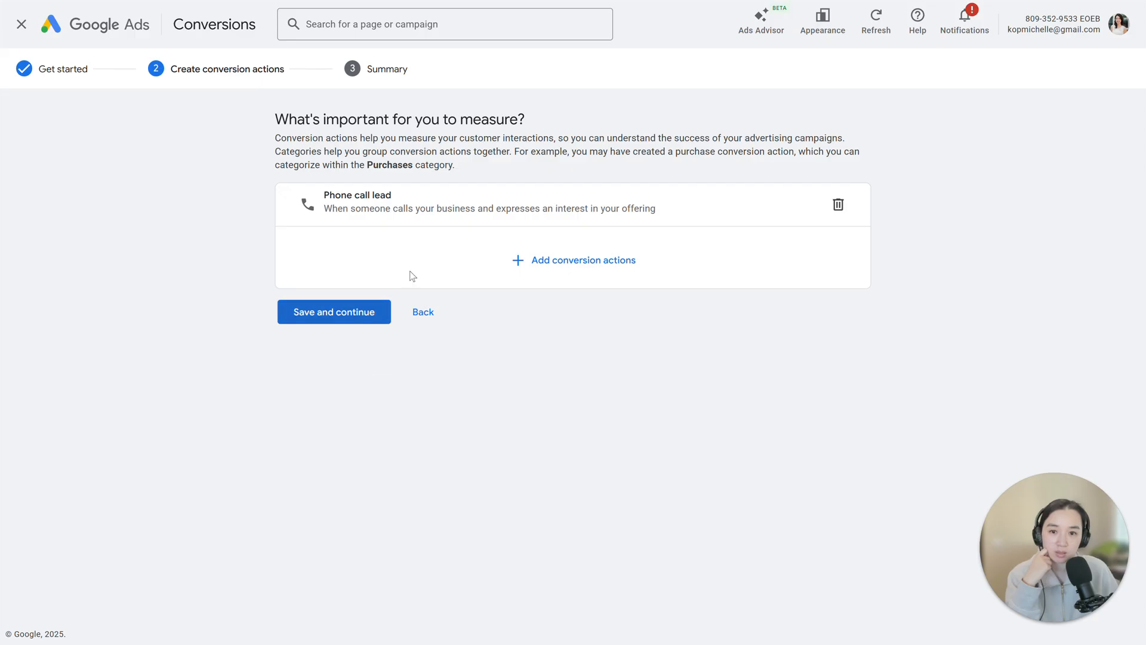
left_click(566, 273)
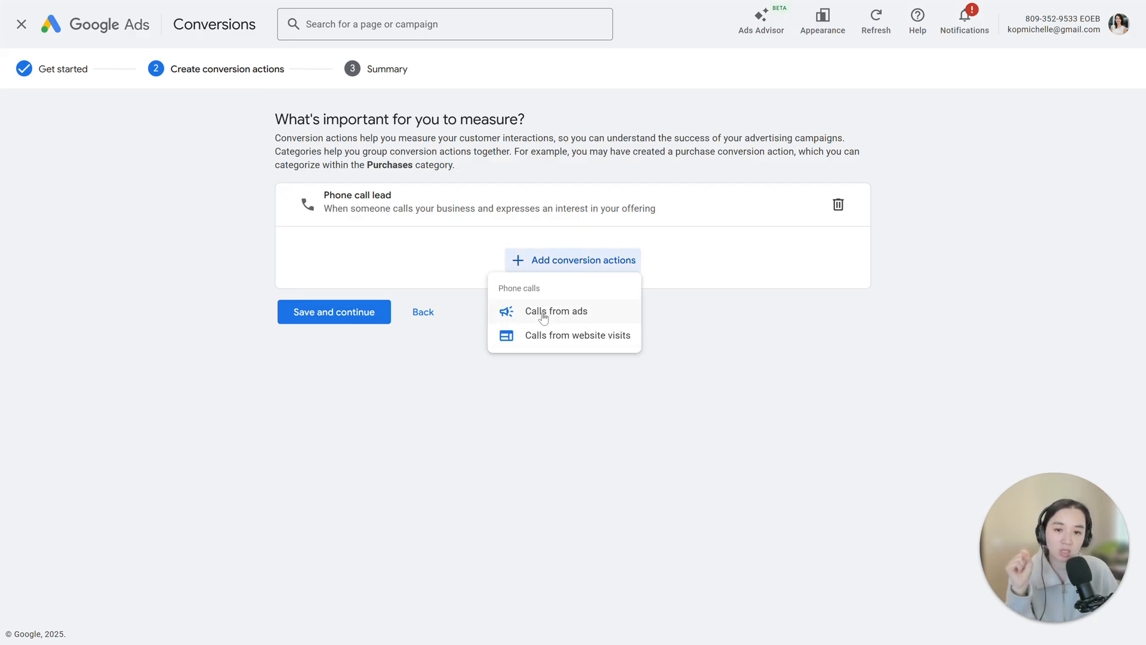
left_click(543, 316)
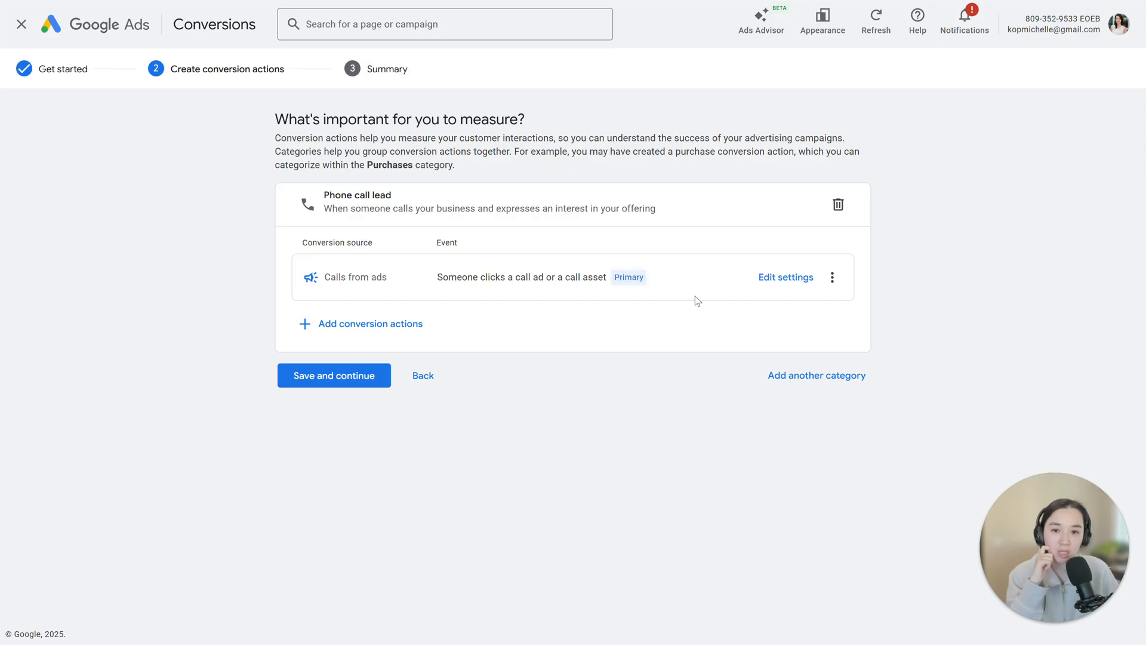
- In the Calls from ads settings, use no value for the conversion action and set the minimum call length to 120 seconds
left_click(784, 278)
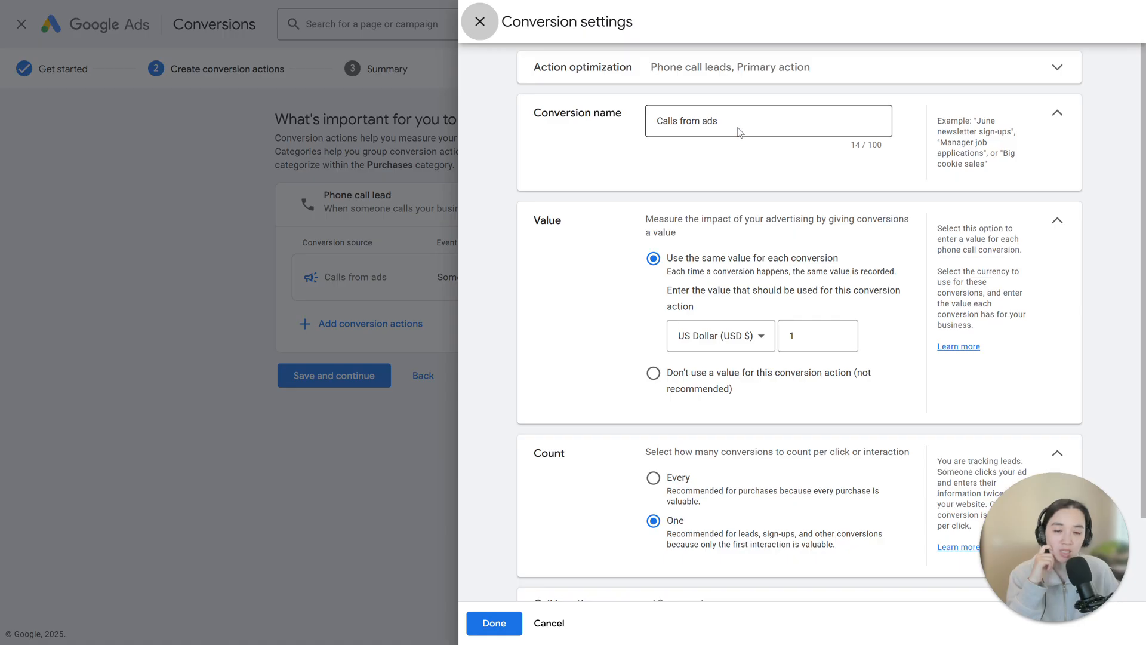
left_click(653, 374)
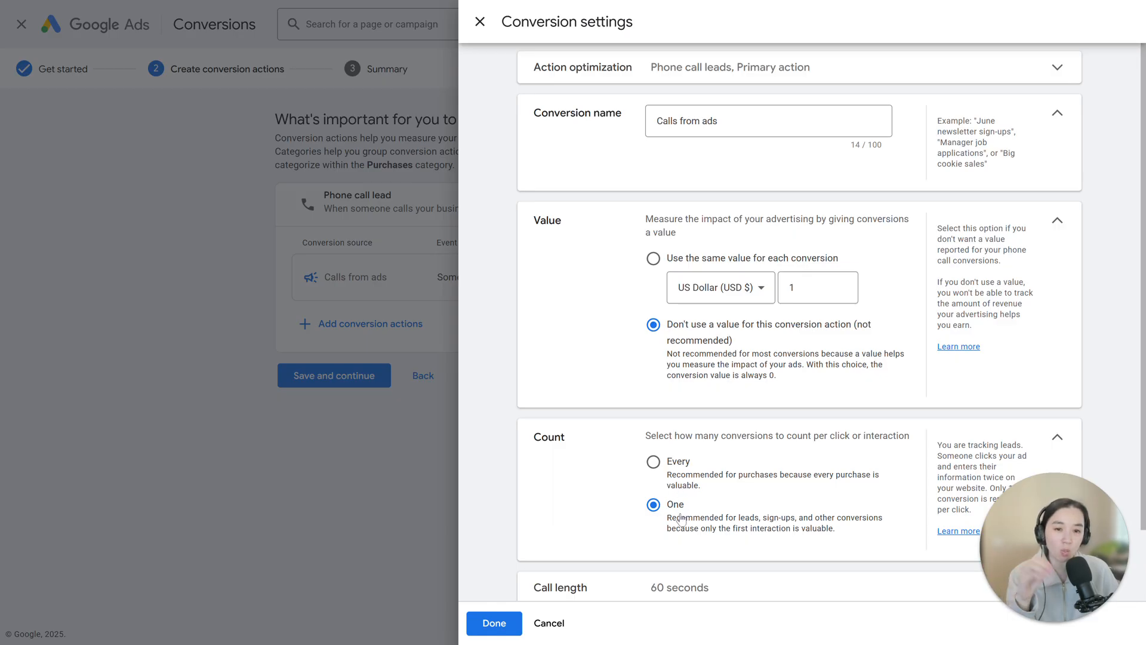
scroll(692, 483, "down", 2)
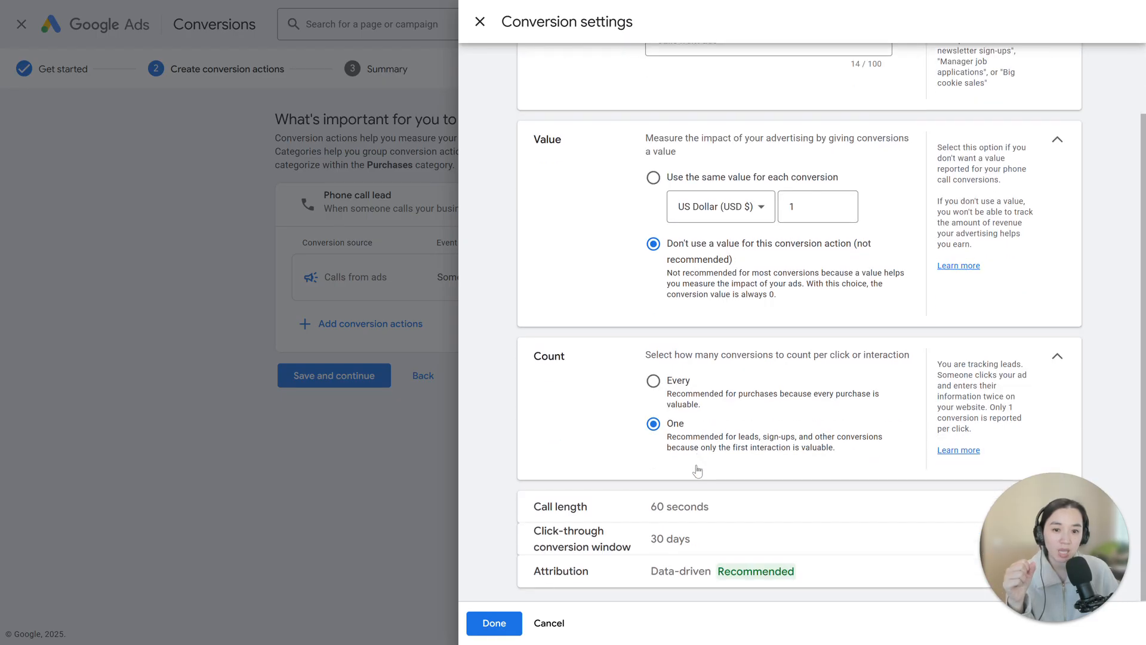
left_click(686, 507)
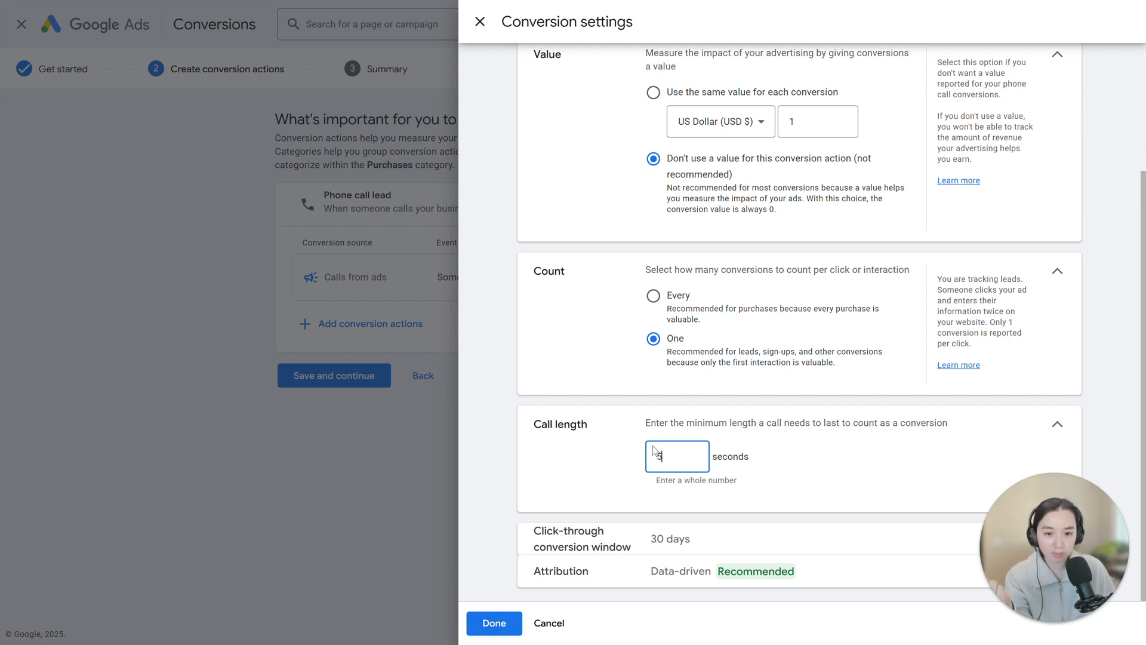
scroll(653, 446, "up", 3)
scroll(653, 446, "down", 3)
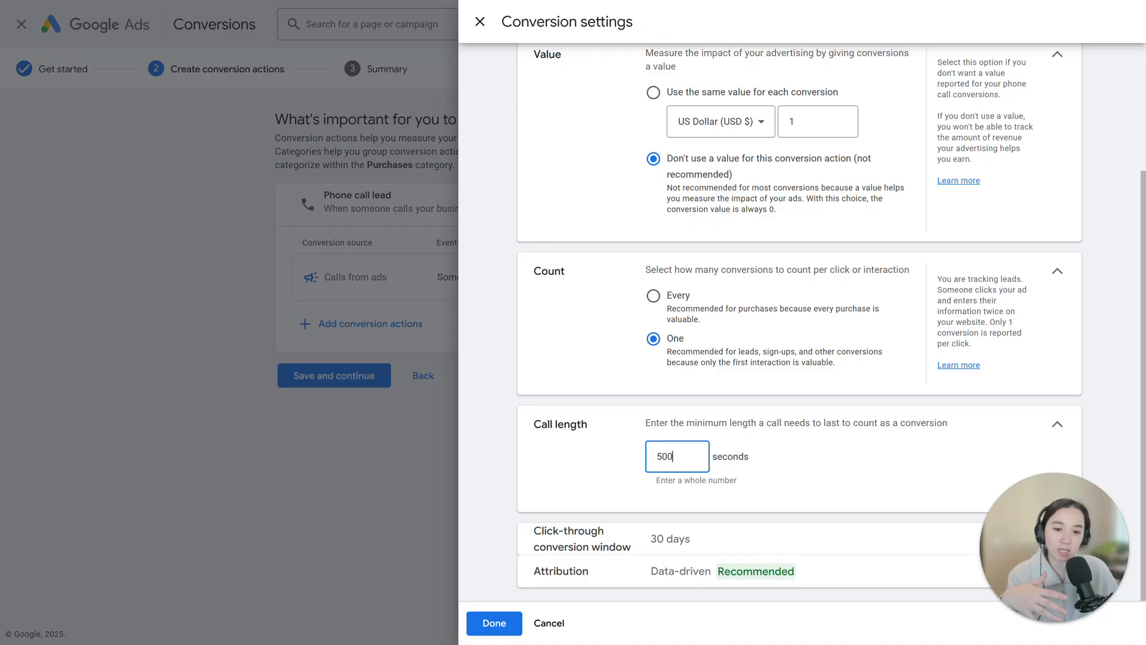
double_click(657, 458)
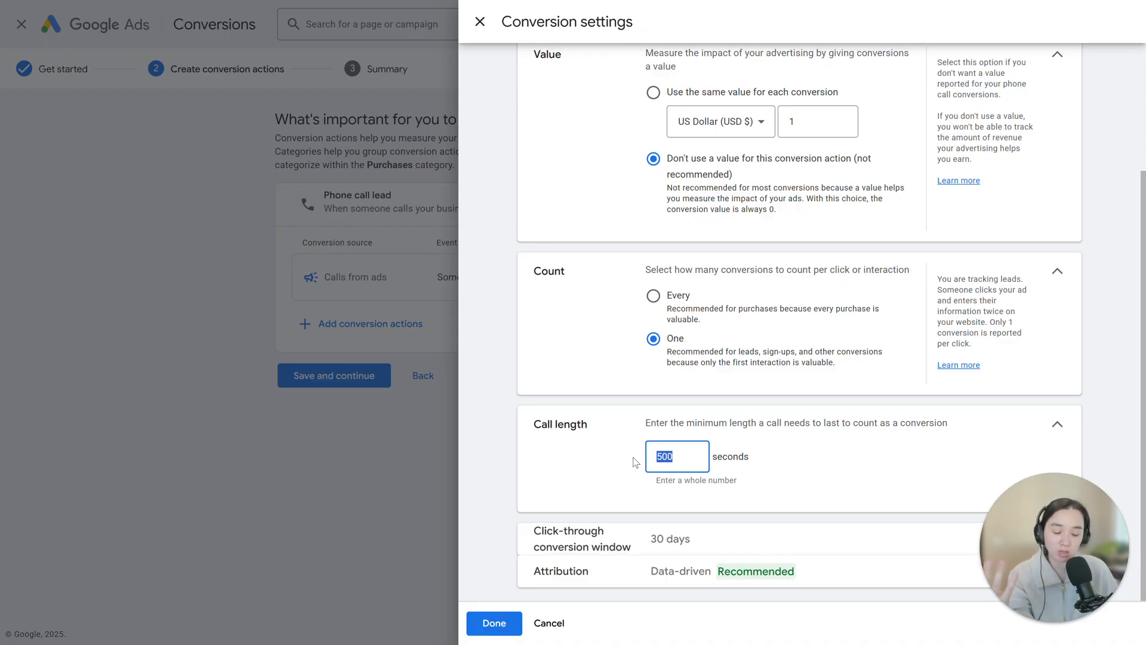
key("BackSpace")
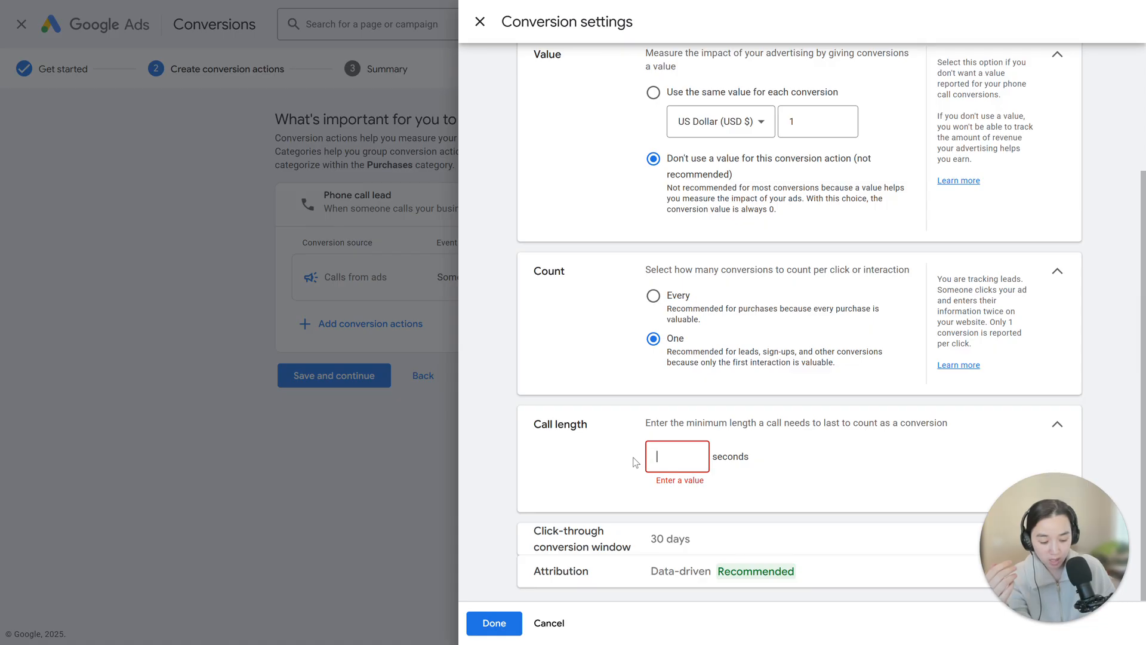
type("120")
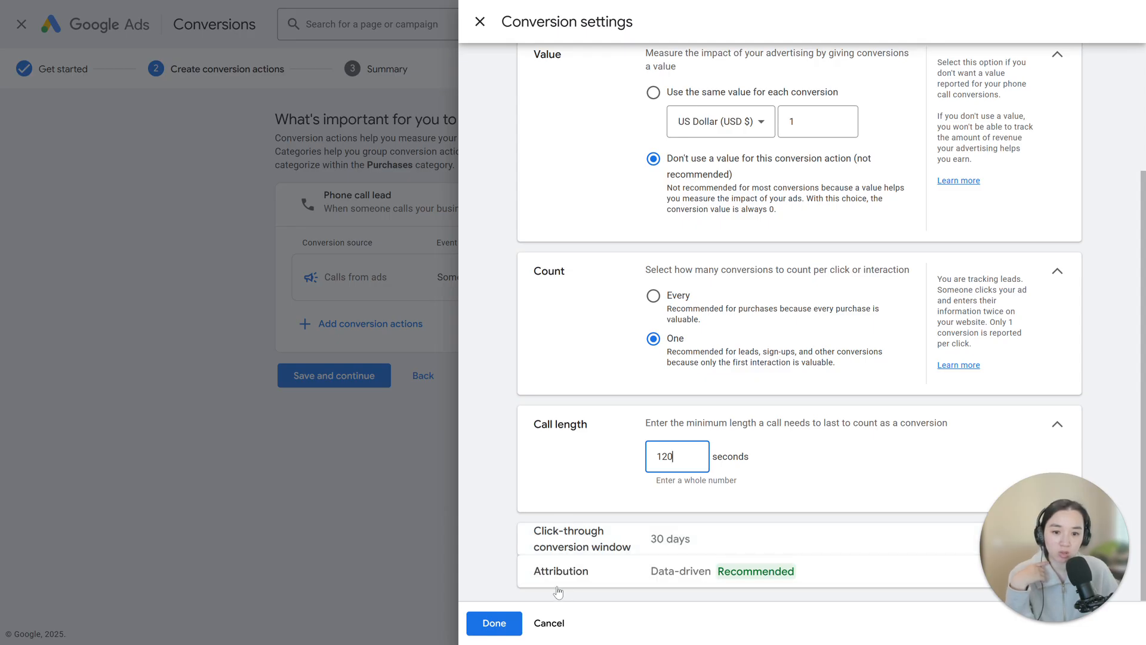
left_click(509, 636)
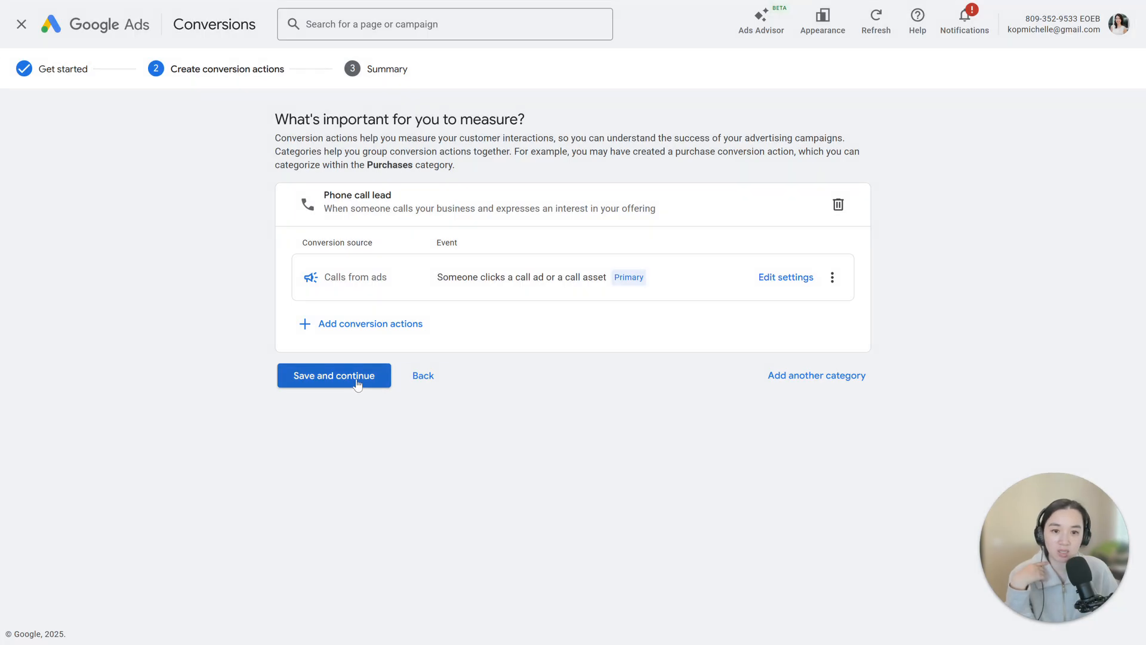
- Save the Calls from ads conversion action, review the call asset instructions in the summary and finish the setup
left_click(358, 382)
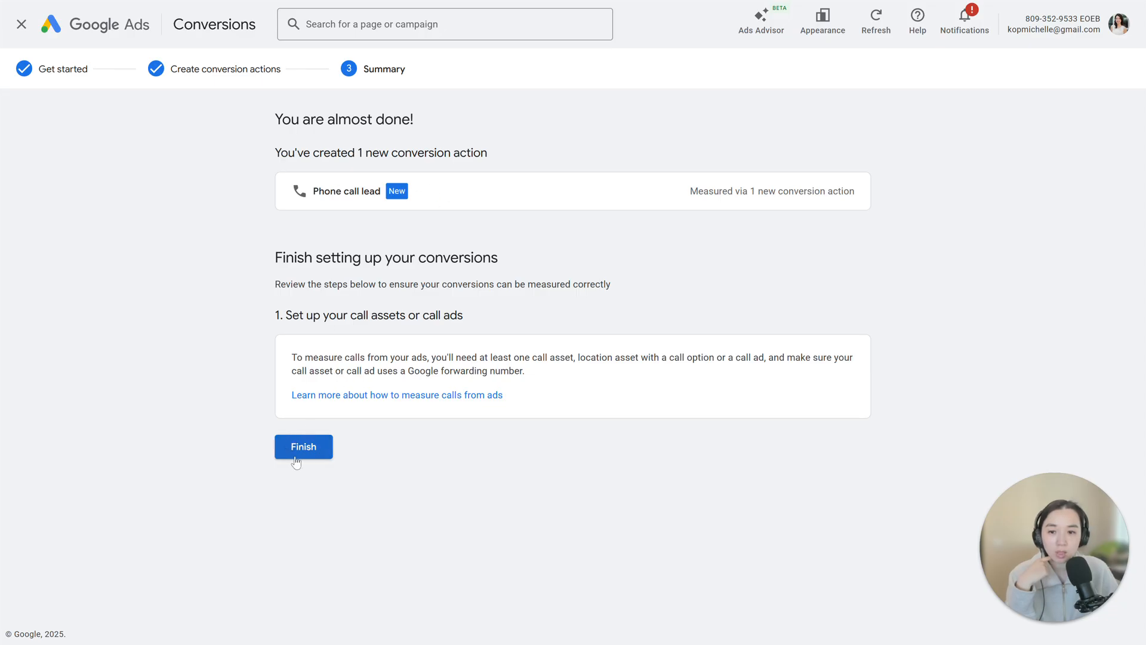
left_click_drag(318, 314, 484, 314)
left_click(545, 324)
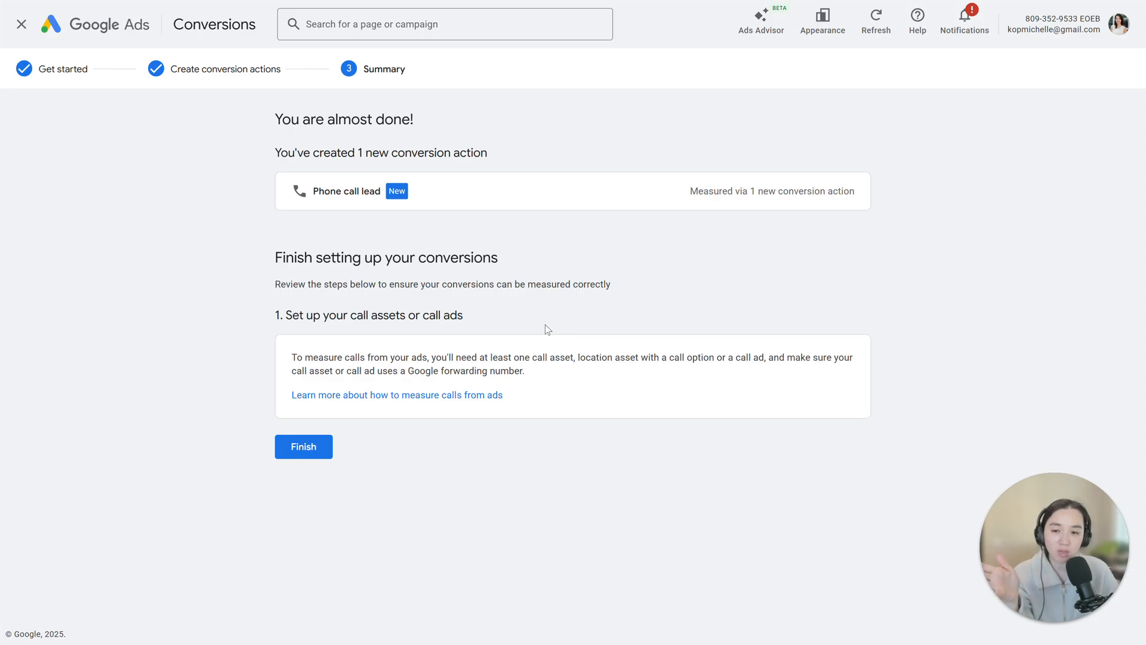
left_click(315, 452)
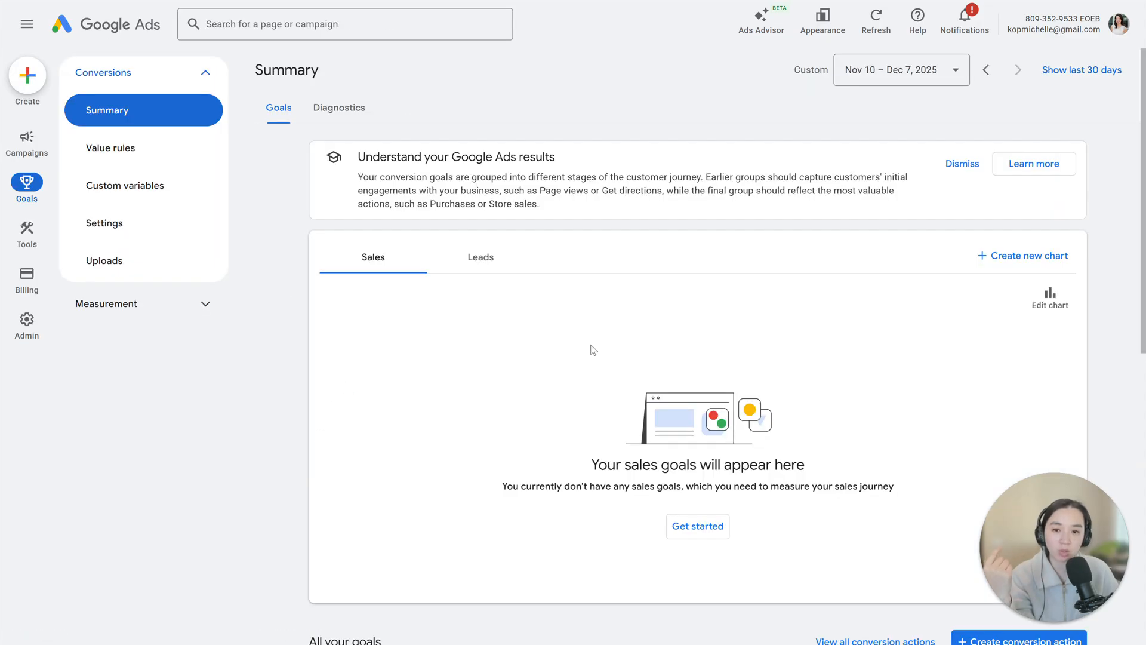
- Start creating another conversion action from the goals summary, keeping conversions from phone calls as the source
scroll(629, 397, "down", 4)
scroll(629, 397, "down", 6)
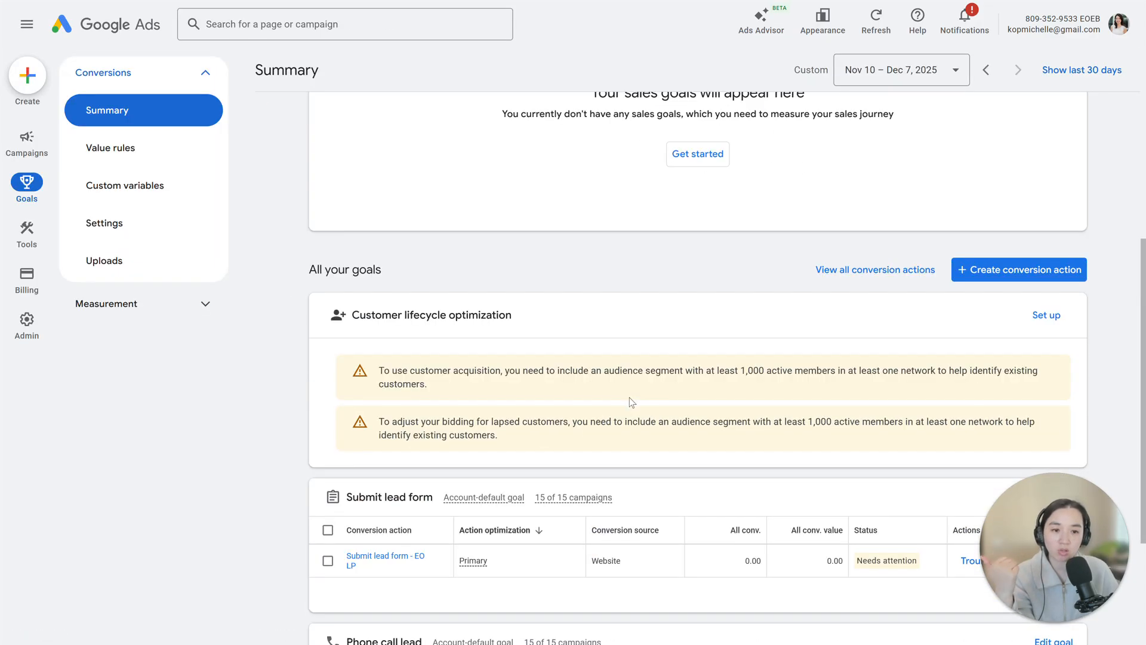
scroll(631, 401, "up", 5)
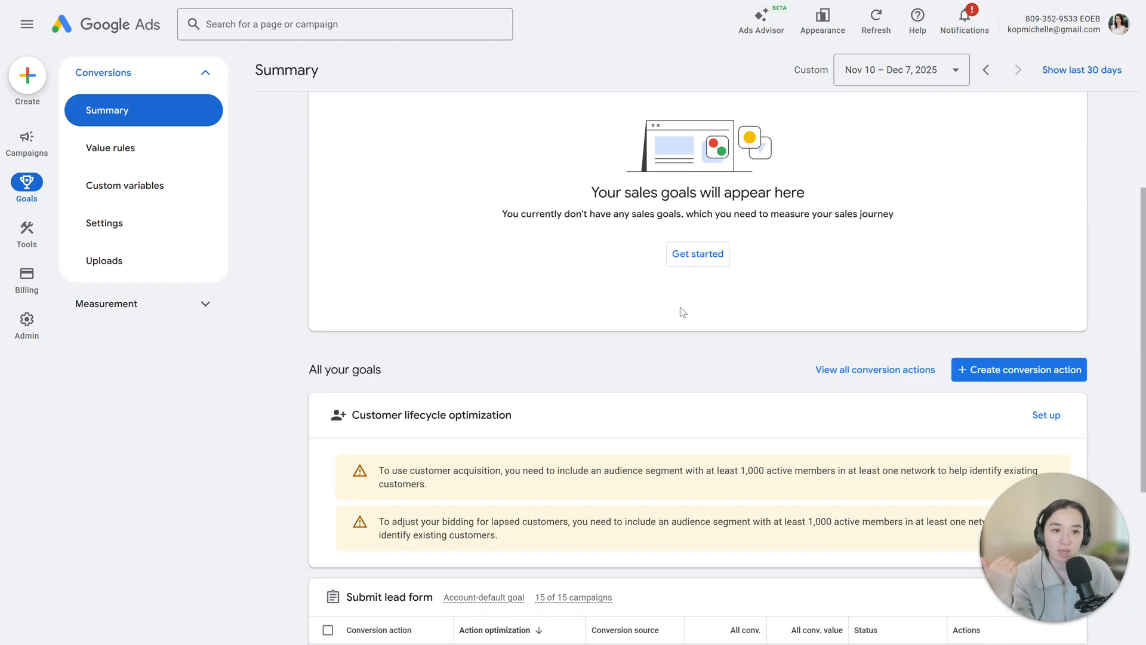
left_click(992, 376)
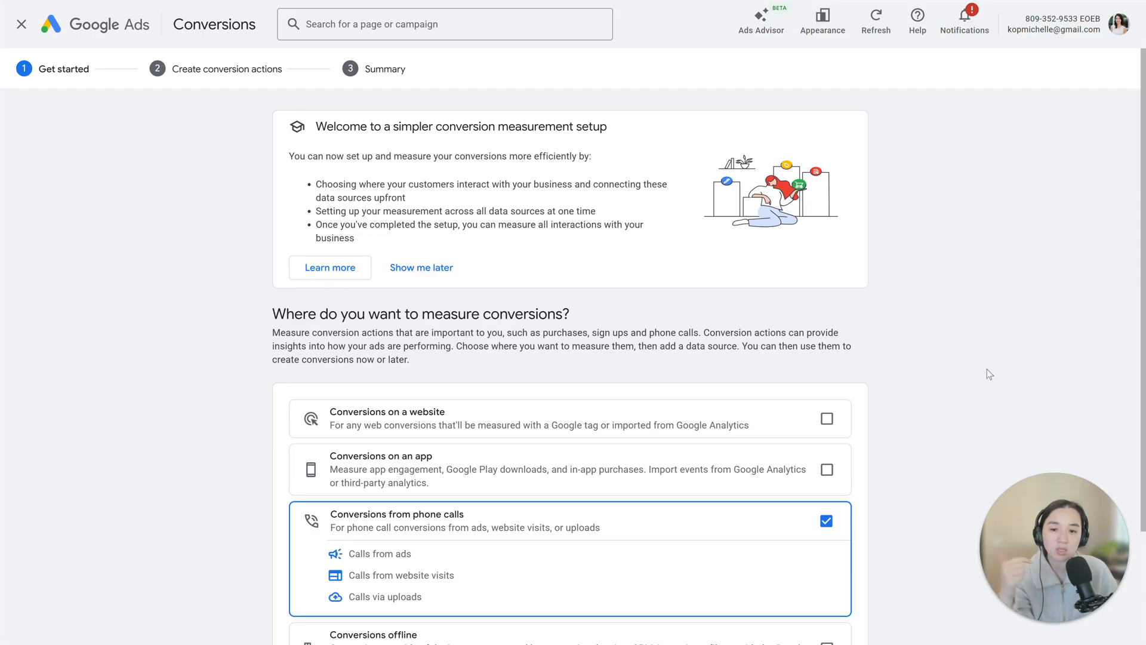
scroll(959, 368, "down", 2)
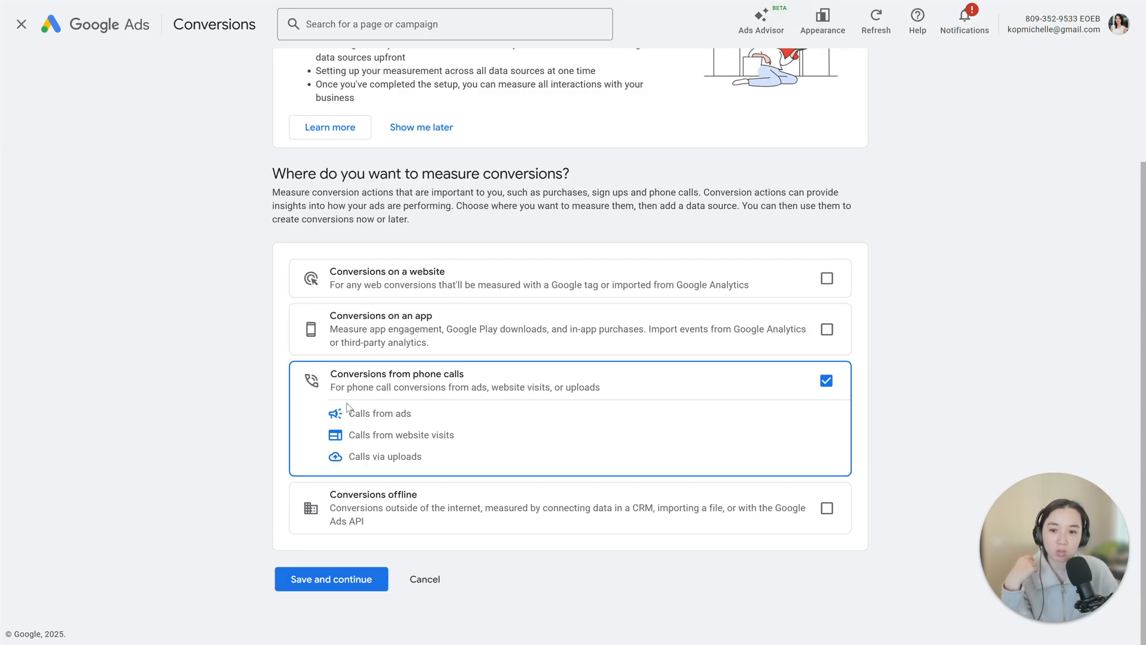
left_click(358, 579)
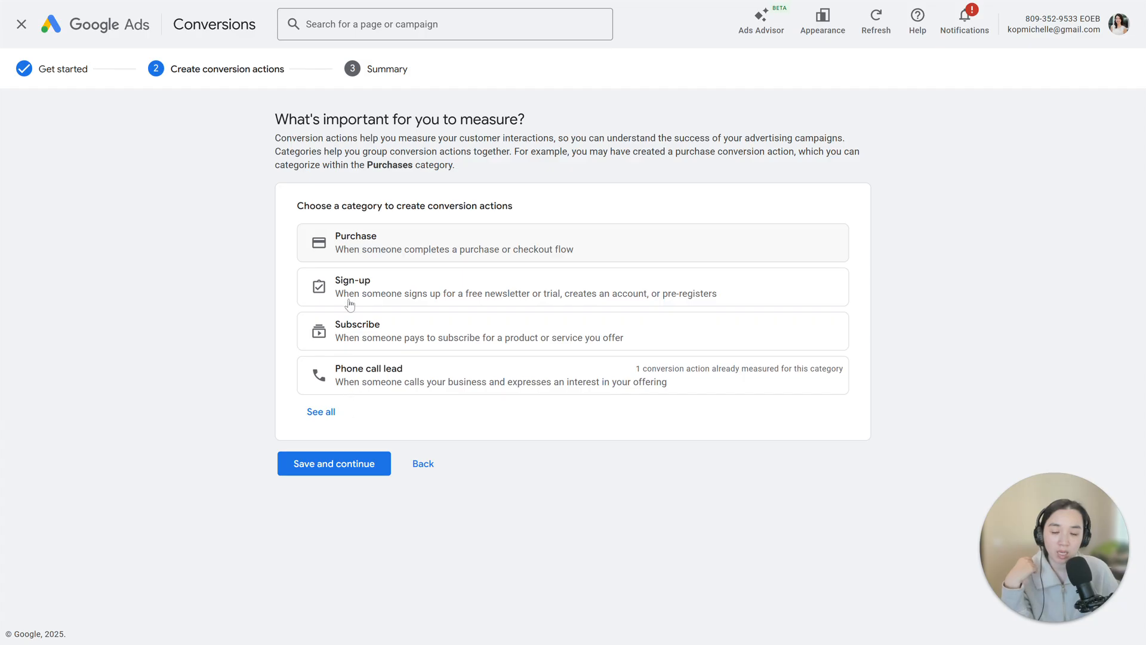
- Choose the Phone call lead category and add a Calls from website visits conversion action to it
left_click(343, 385)
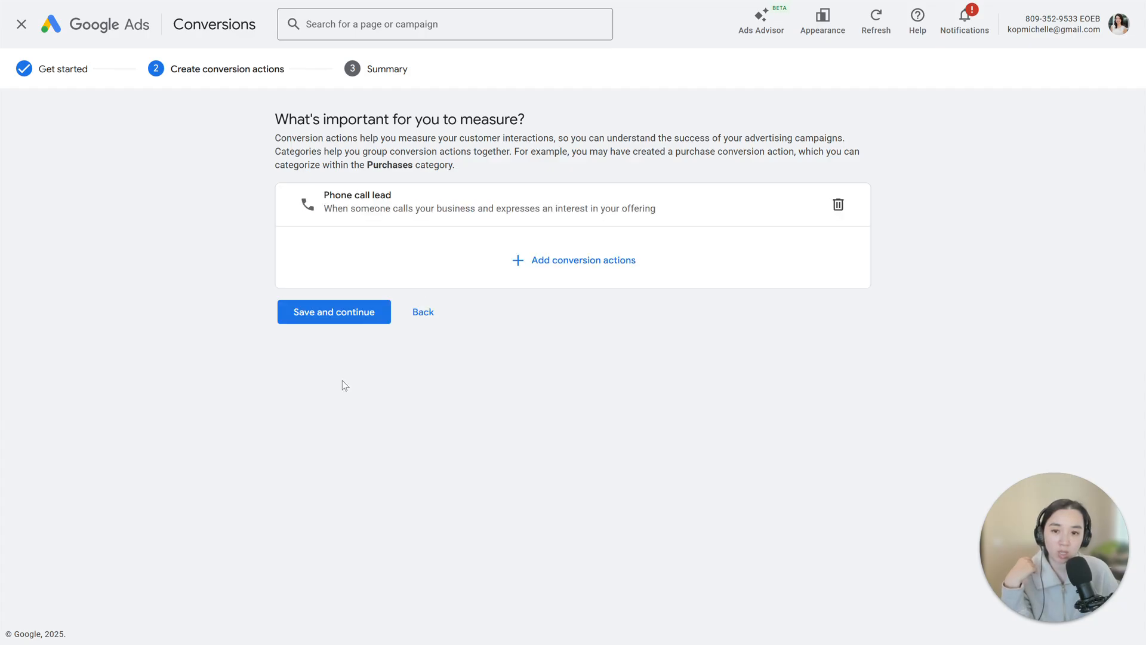
left_click(541, 270)
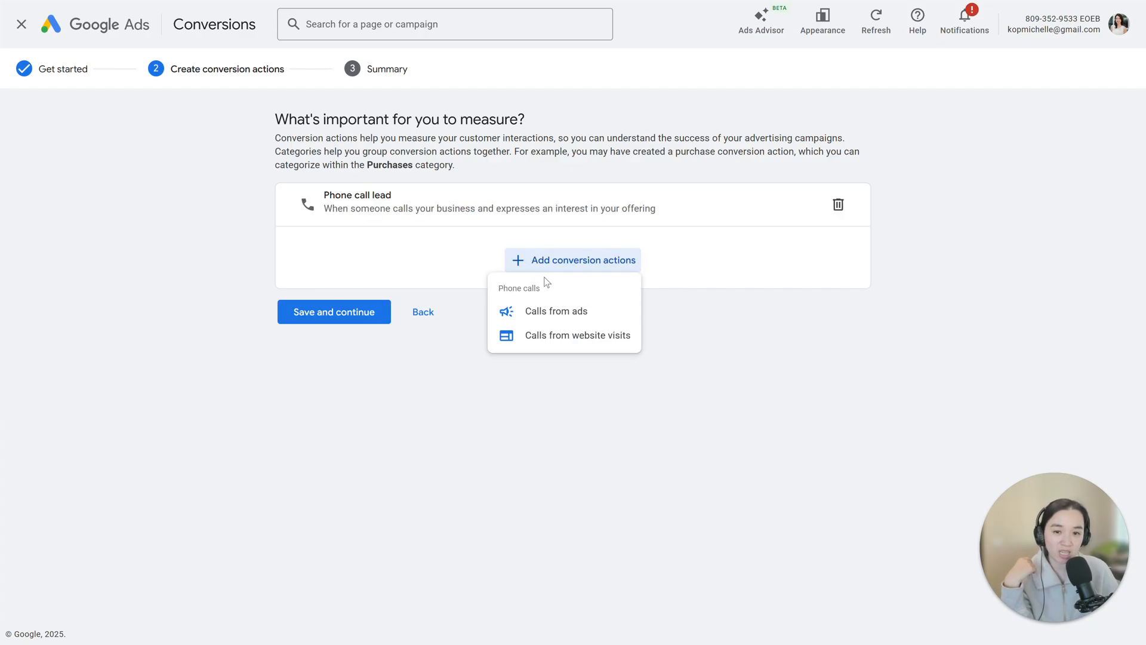
left_click(529, 342)
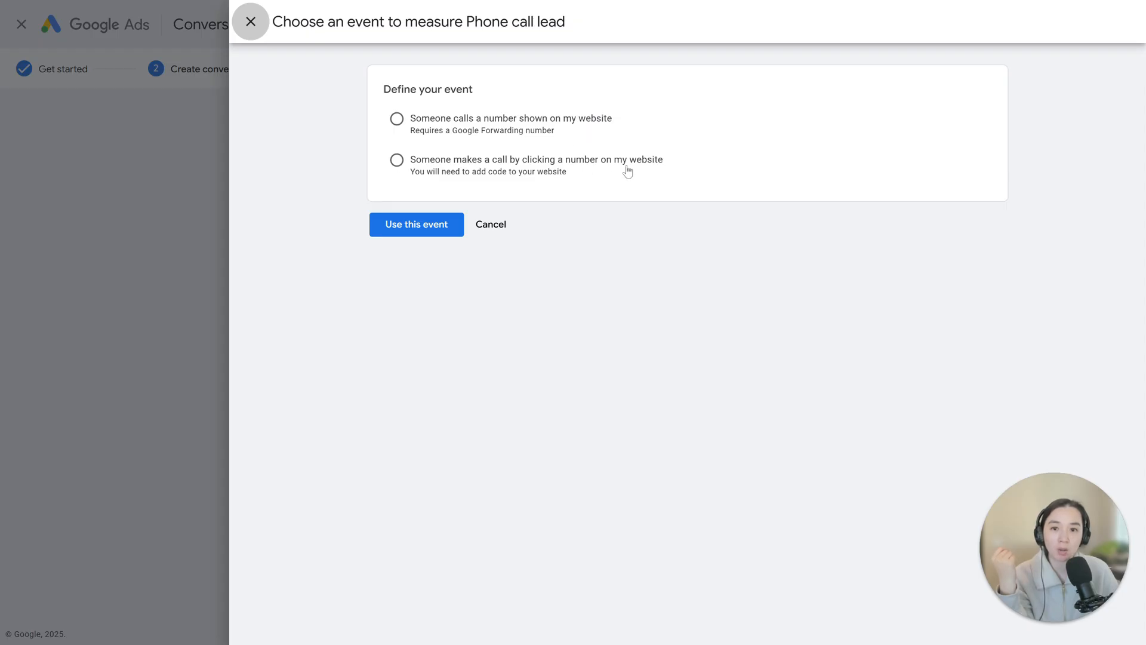
- Define the event as someone calling a number shown on the website and enter the United States phone number callers should reach
left_click(396, 120)
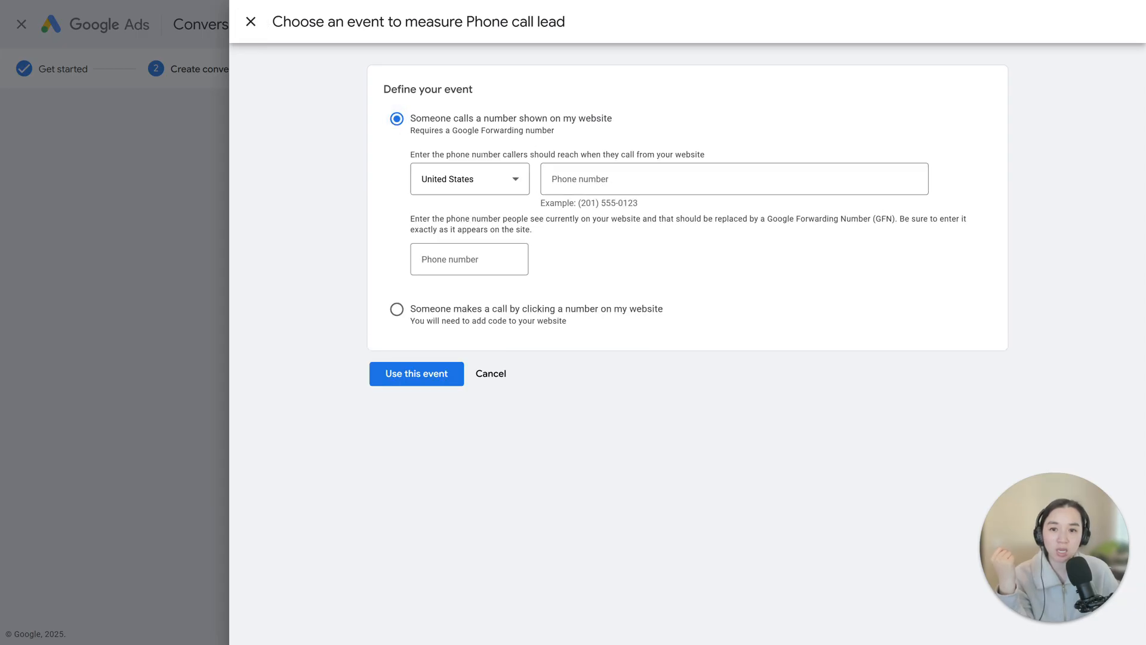
left_click(572, 178)
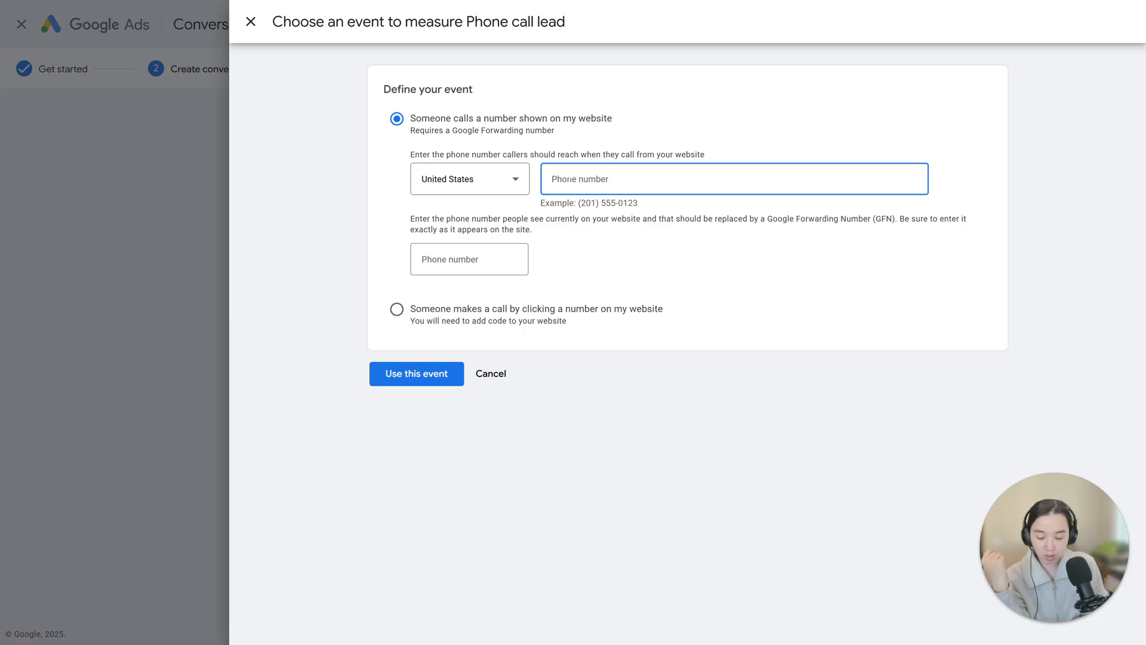
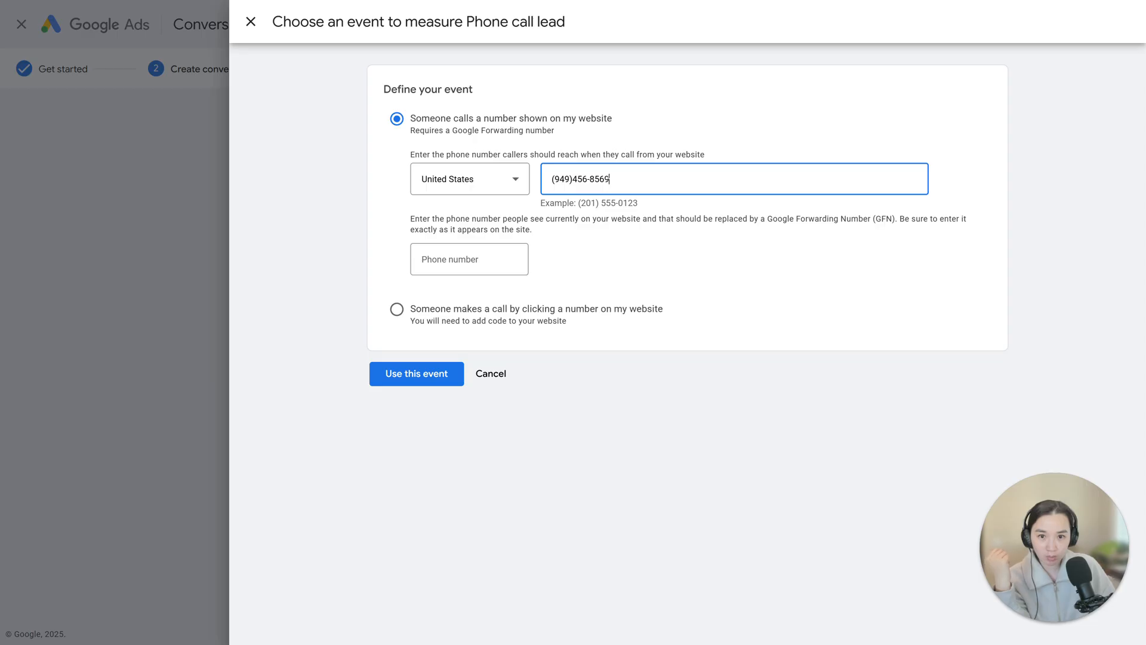
- Copy the destination phone number into the website display number field and adjust the spacing after the area code in both numbers
key("ctrl+a")
key("ctrl+c")
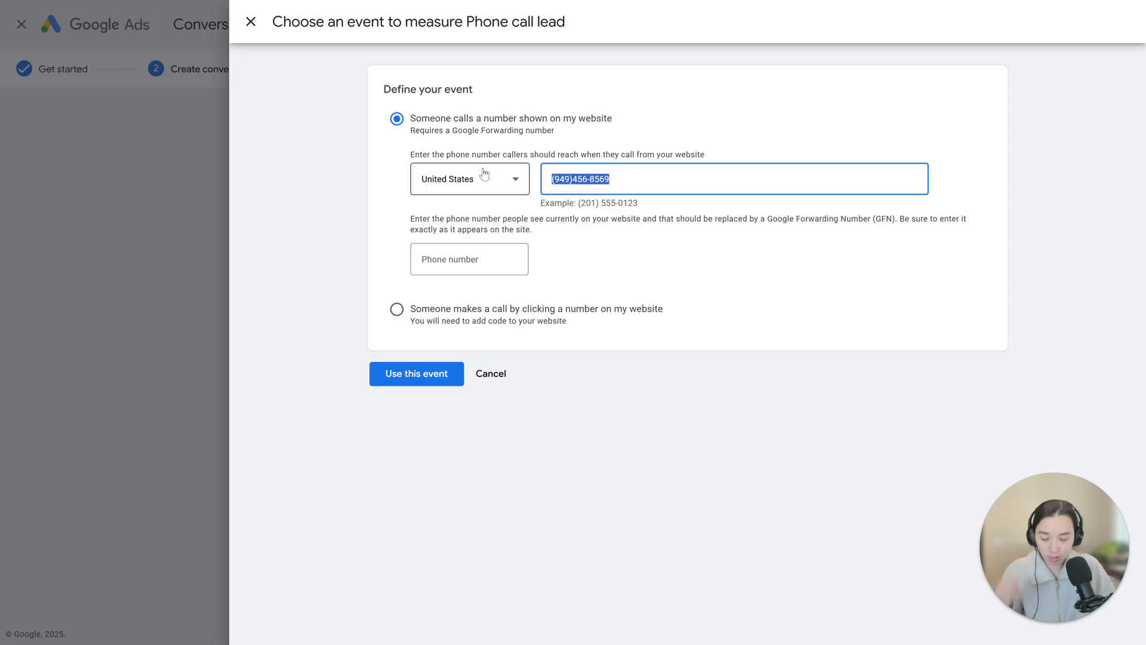
key("Tab")
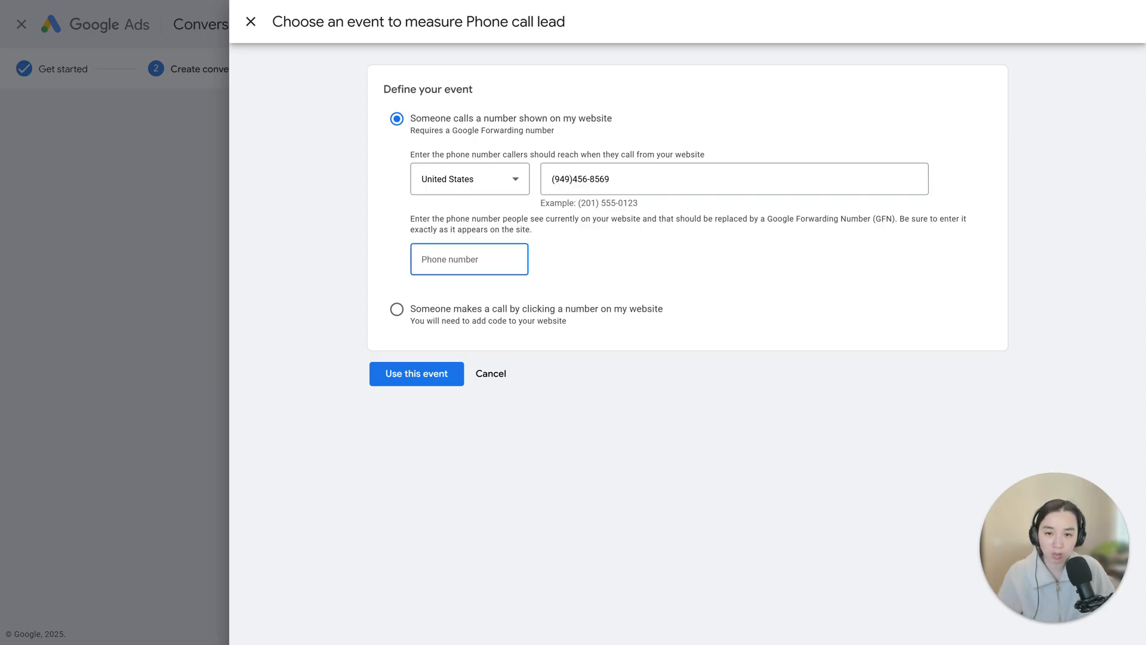
key("ctrl+v")
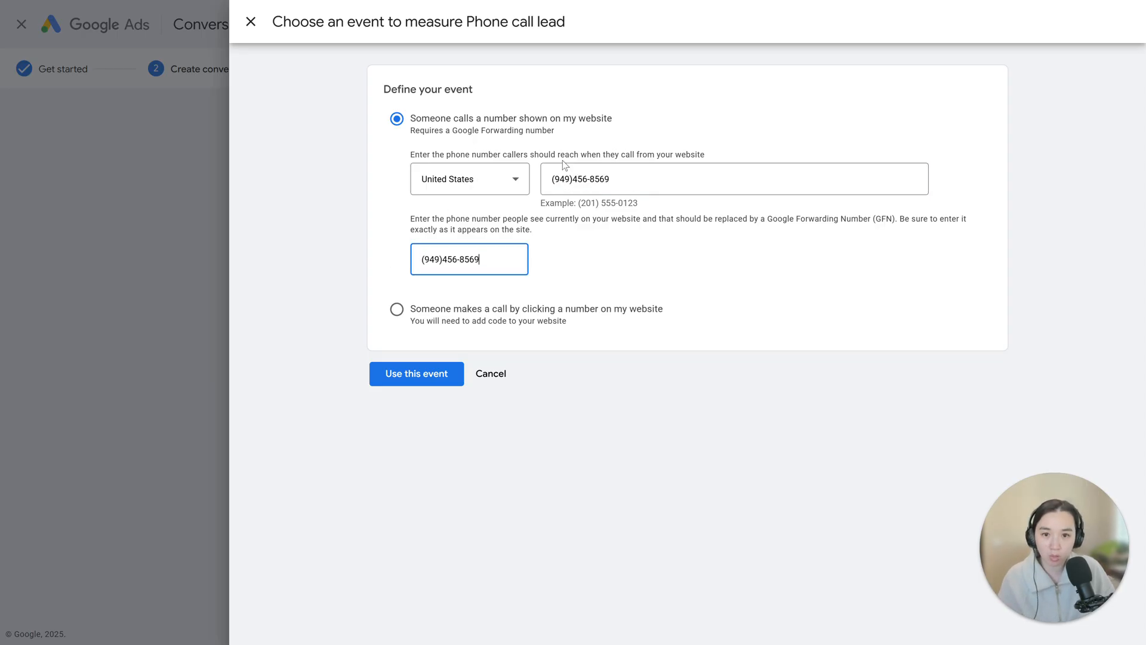
left_click(571, 179)
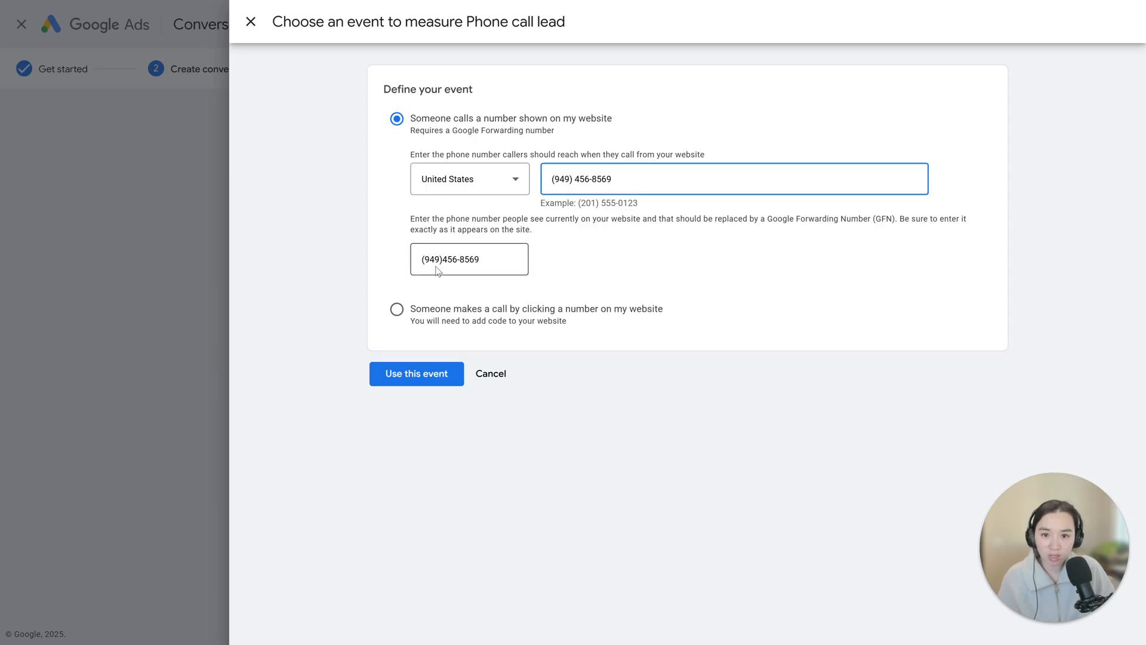
left_click(449, 246)
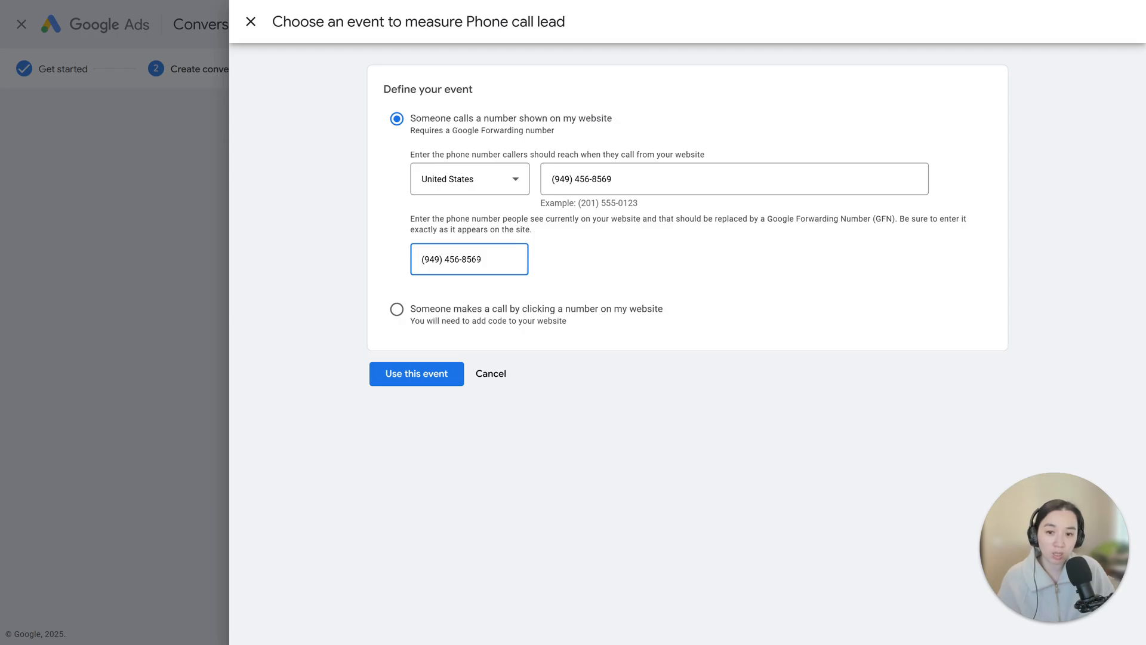
key("BackSpace")
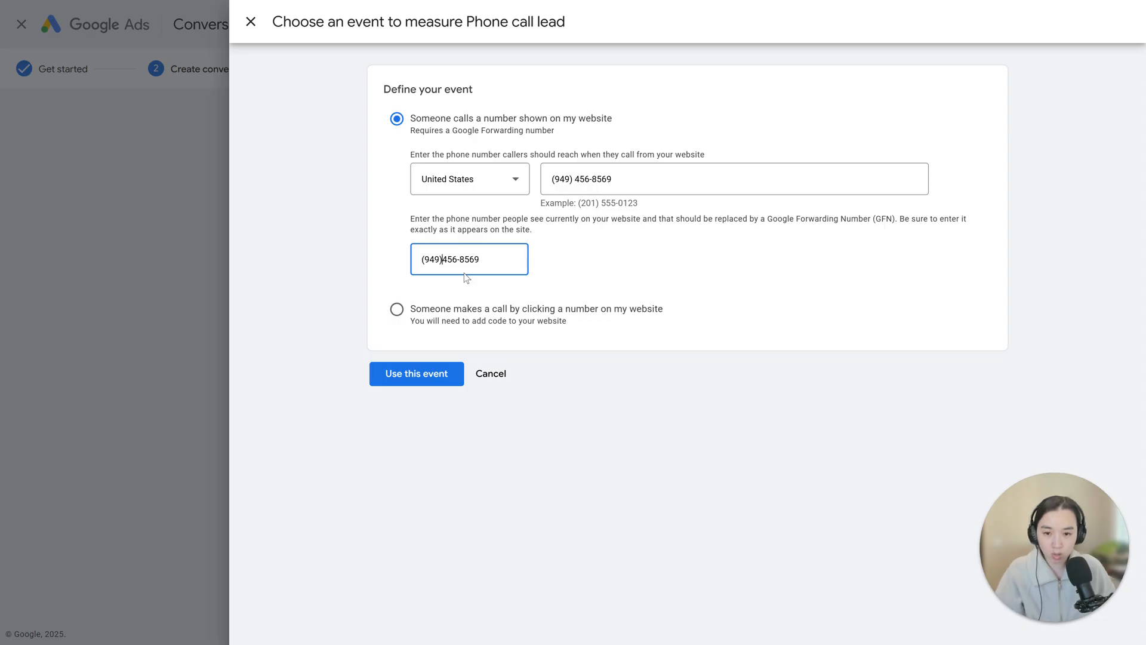
- Switch to the Zang SMP website and look through the home page for how its phone number is displayed
left_click(303, 12)
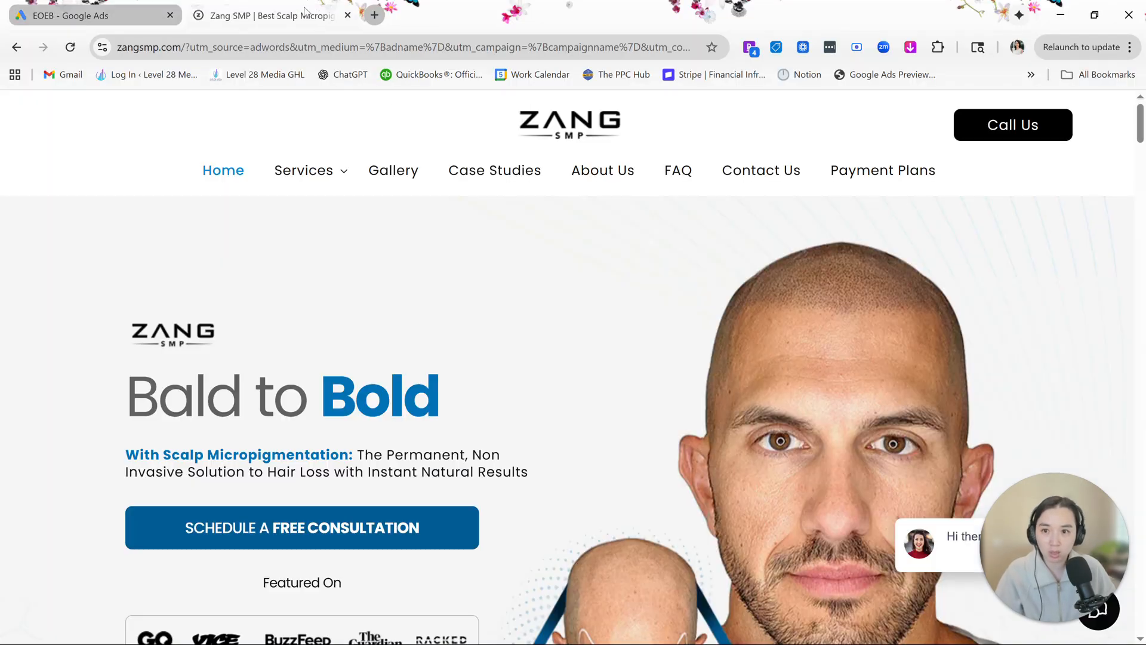
scroll(685, 238, "down", 6)
scroll(685, 239, "up", 5)
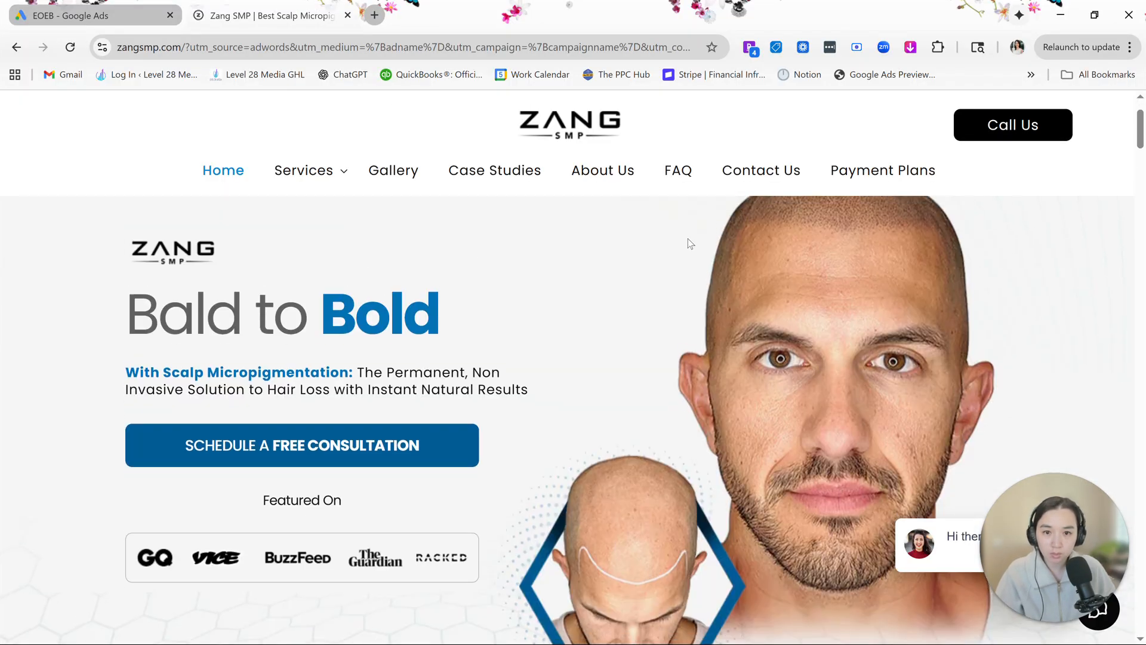
scroll(687, 239, "down", 20)
scroll(688, 239, "down", 15)
scroll(688, 239, "down", 10)
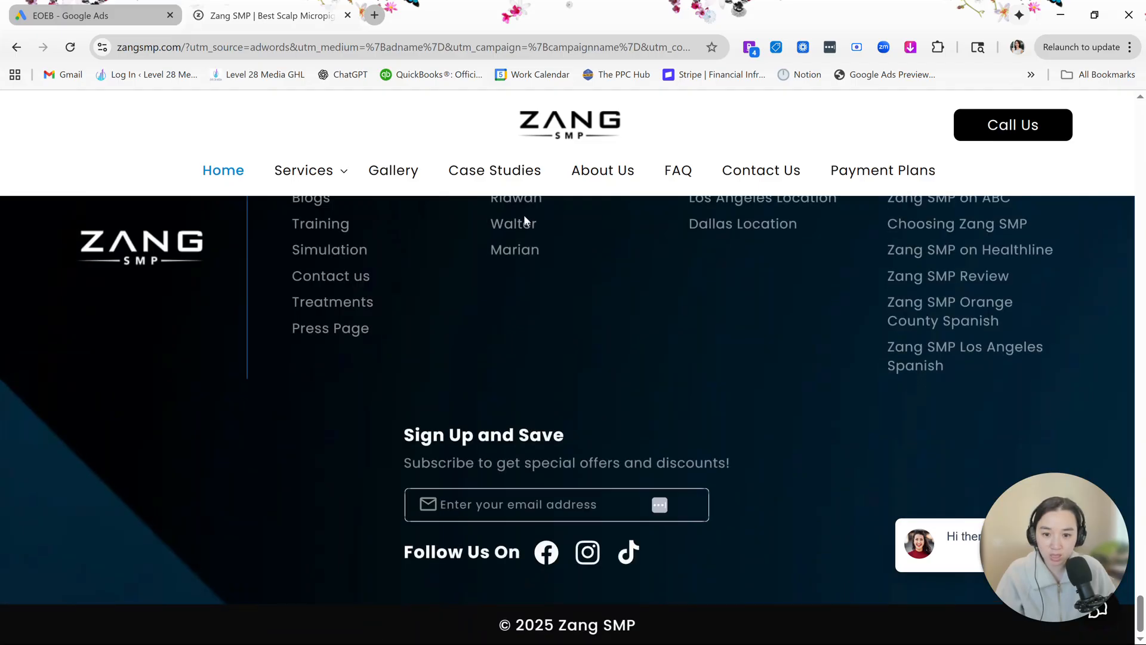
- Return to the hair loss specialist search results, open the Celyxmed ad and look for a phone number on its landing page
left_click(16, 47)
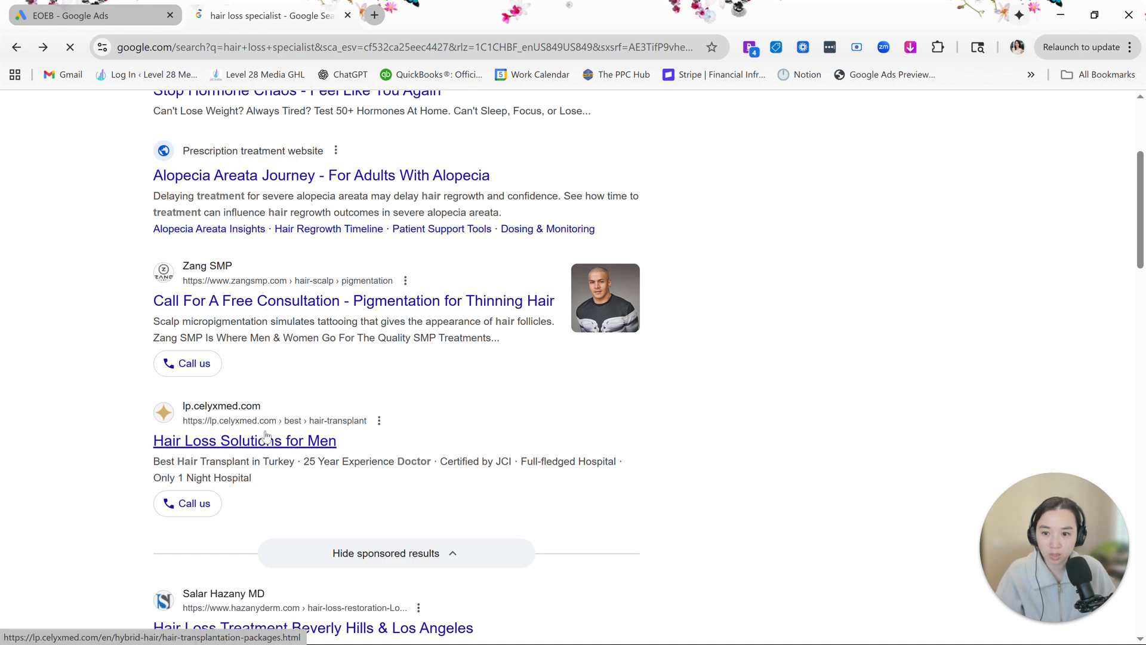
left_click(307, 442)
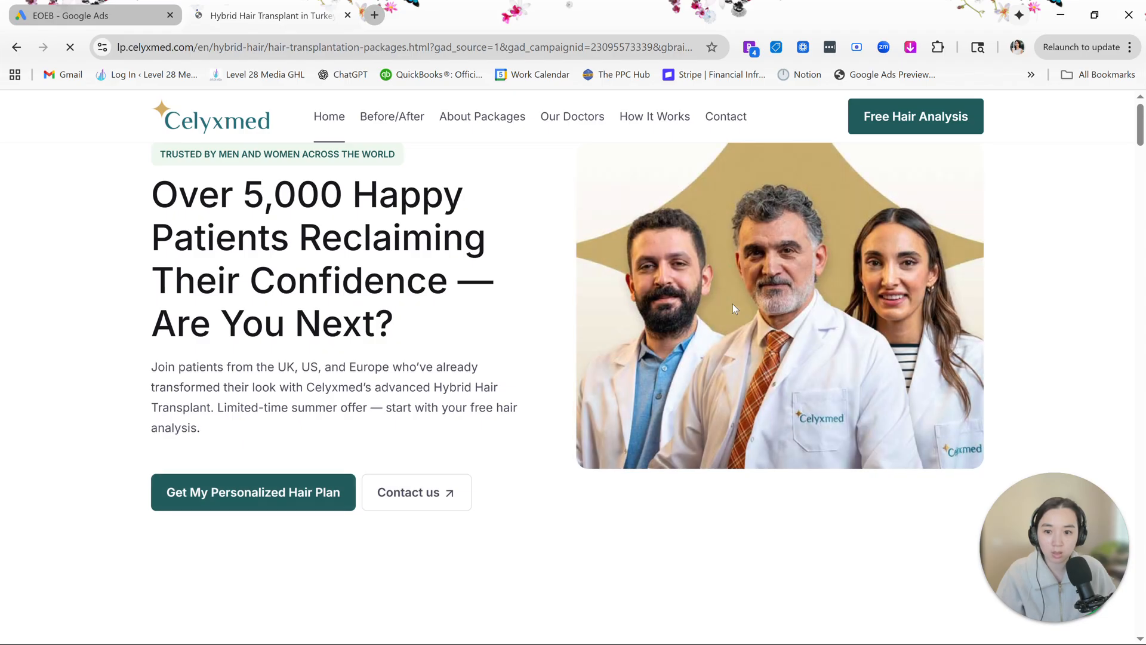
scroll(733, 303, "down", 20)
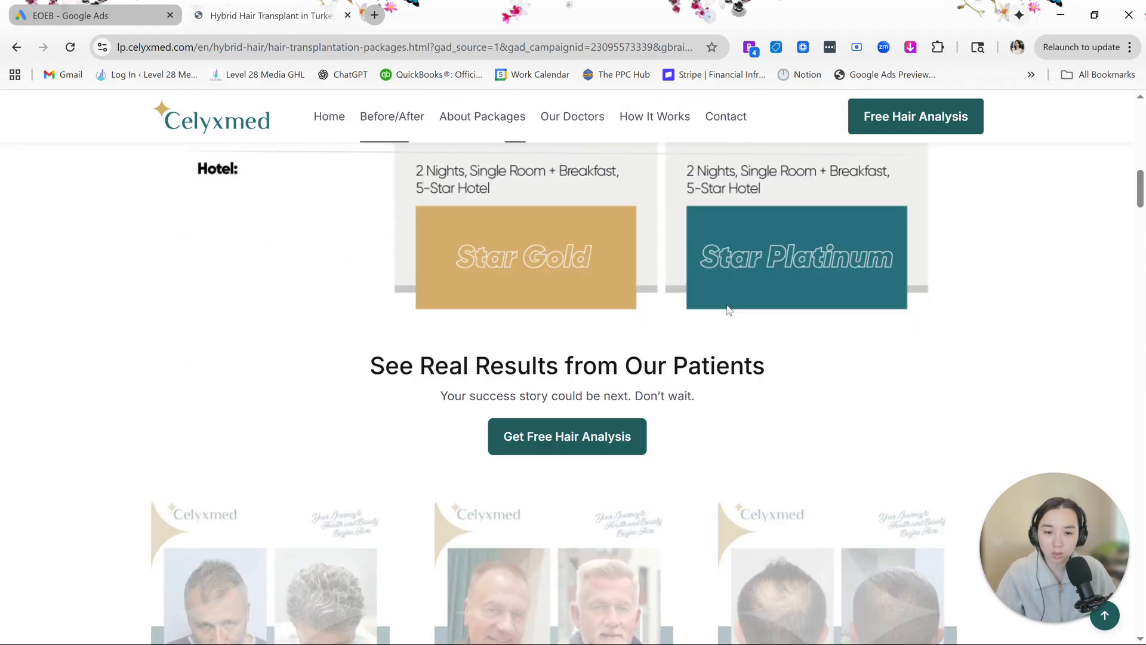
scroll(728, 309, "down", 15)
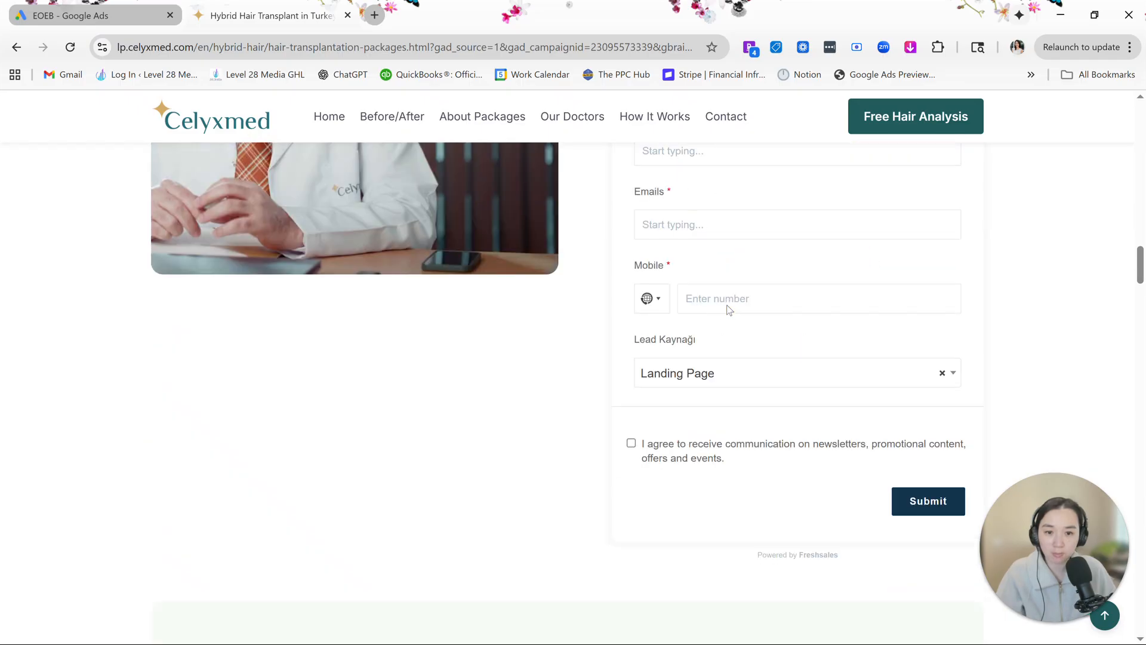
scroll(726, 305, "down", 12)
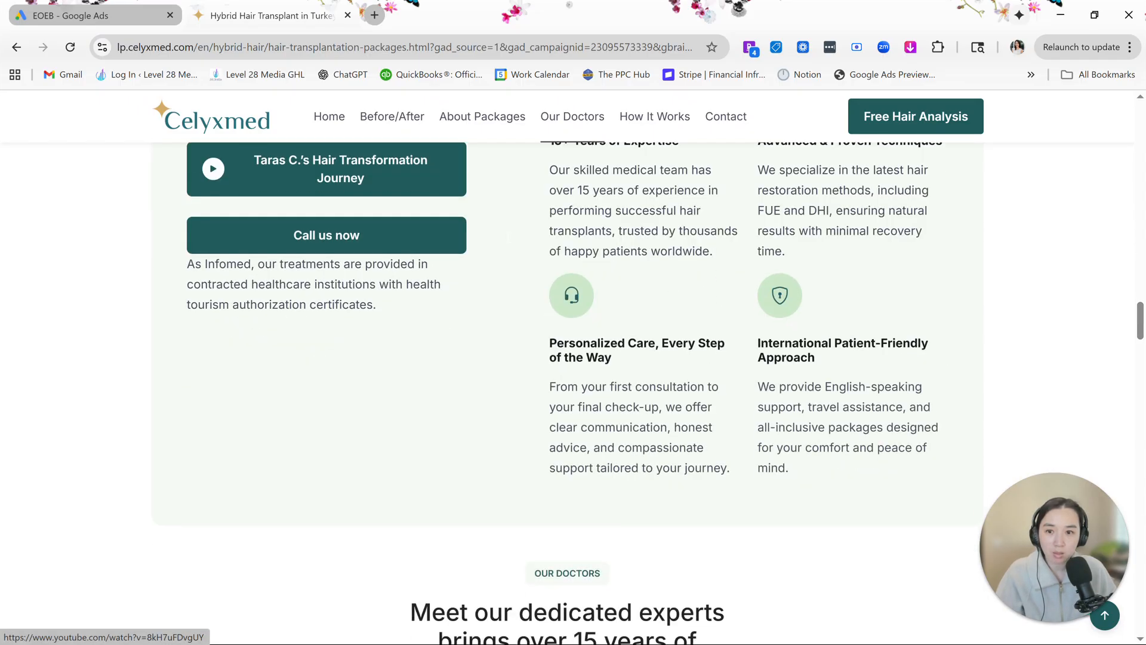
- Back in Google Ads, reformat the website display phone number as digits only, without parentheses, space or hyphen
left_click(129, 16)
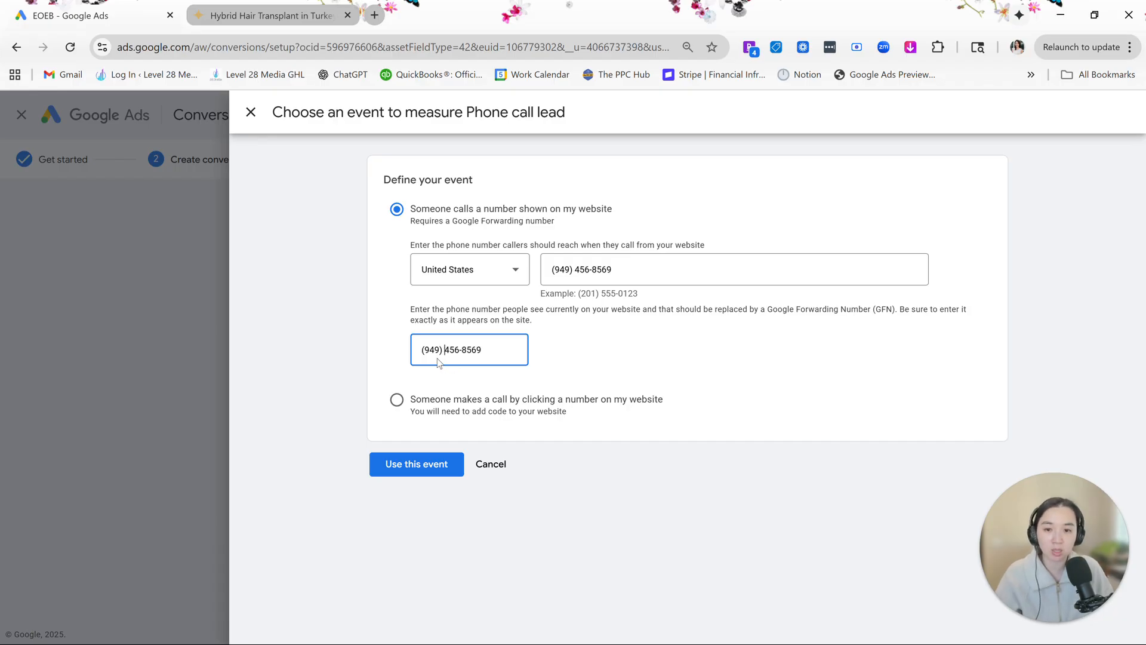
key("BackSpace")
key("BackSpace")
key("Left")
key("BackSpace")
key("Right")
key("Right")
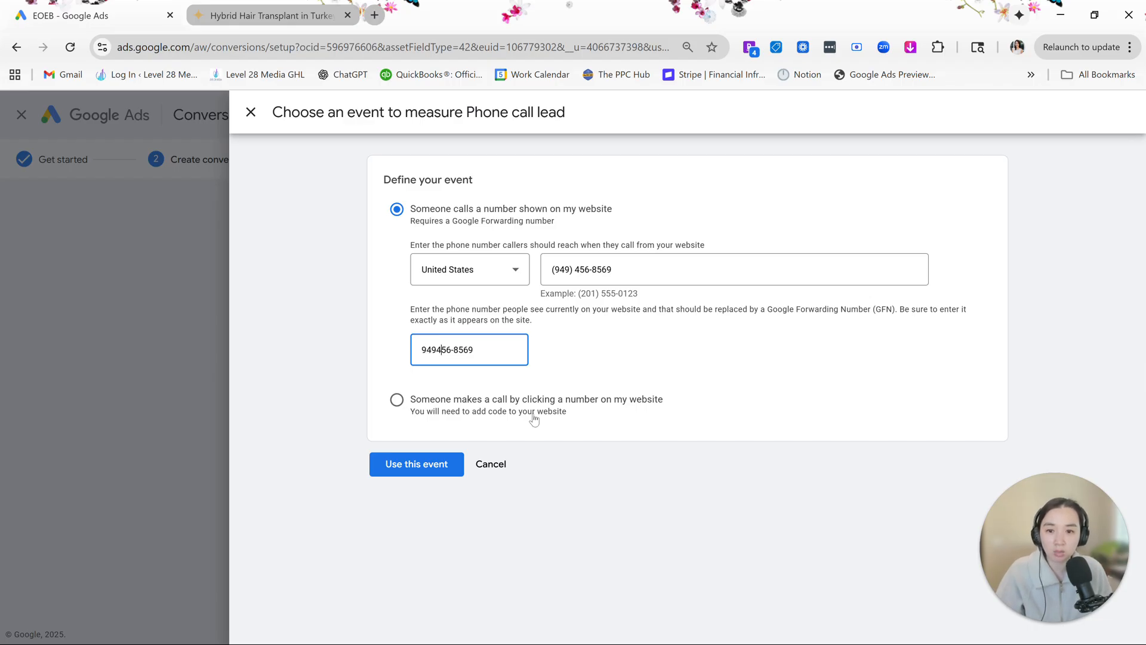
key("BackSpace")
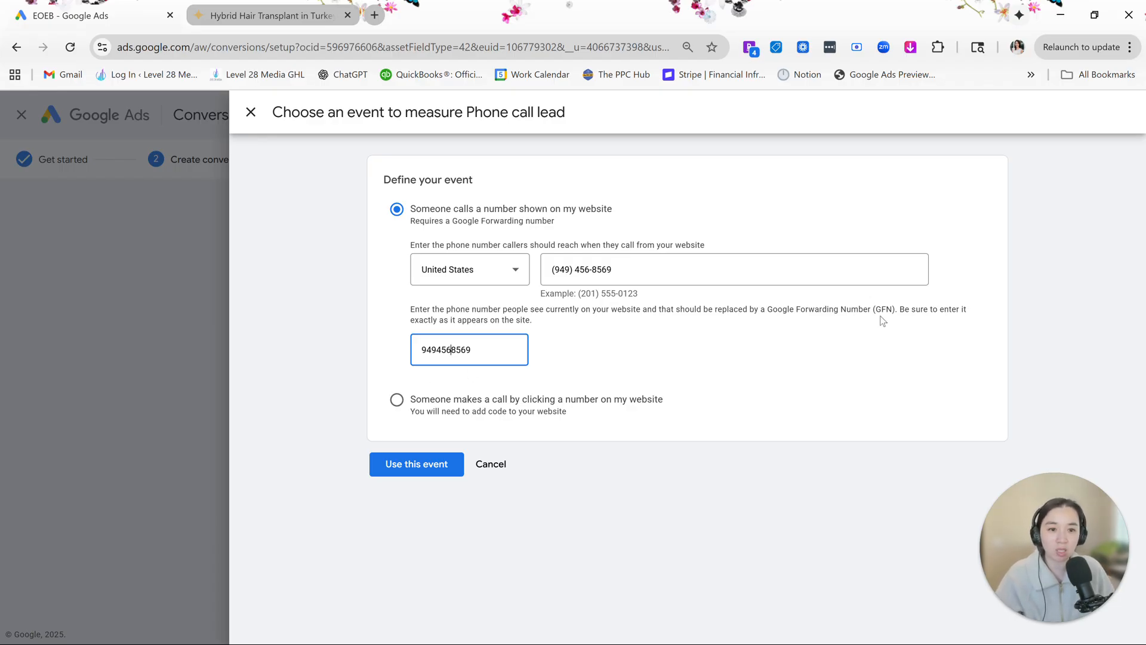
left_click_drag(911, 310, 951, 332)
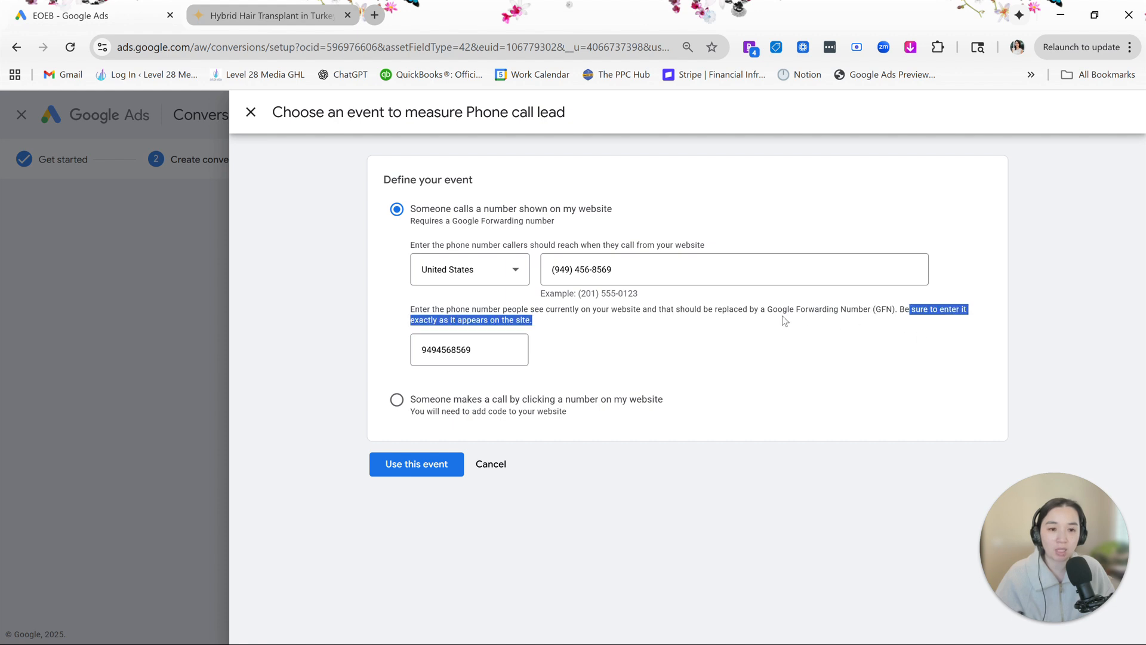
left_click(554, 327)
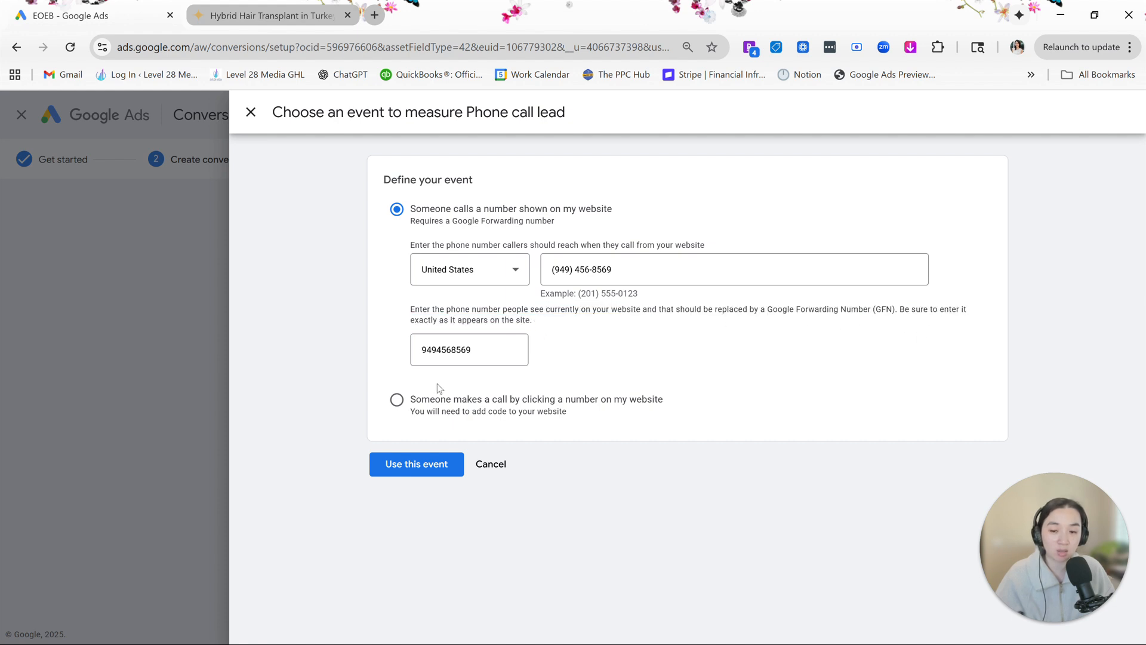
- Use the website call event for the Phone call lead category and save the conversion action to continue to the summary
left_click(417, 465)
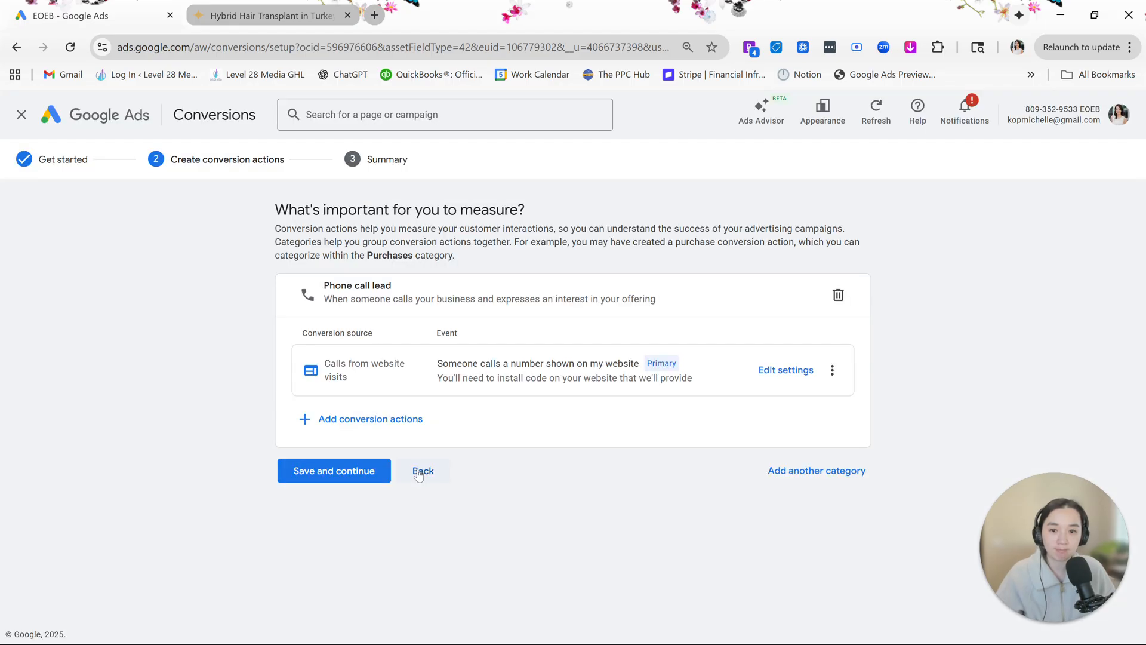
double_click(673, 364)
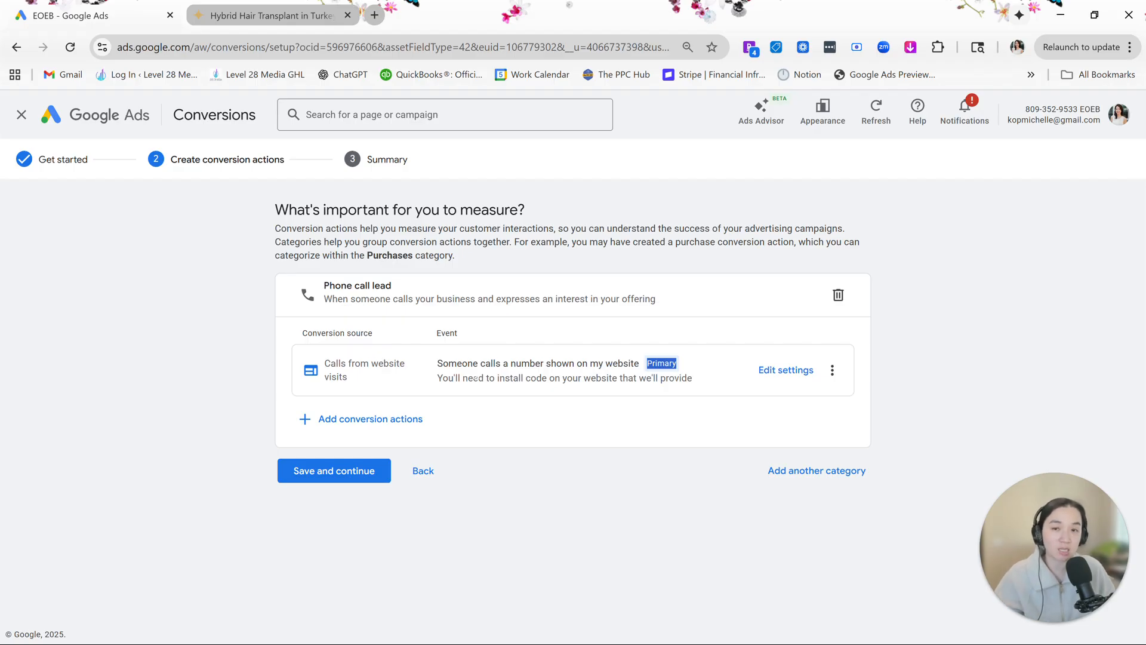
left_click(334, 475)
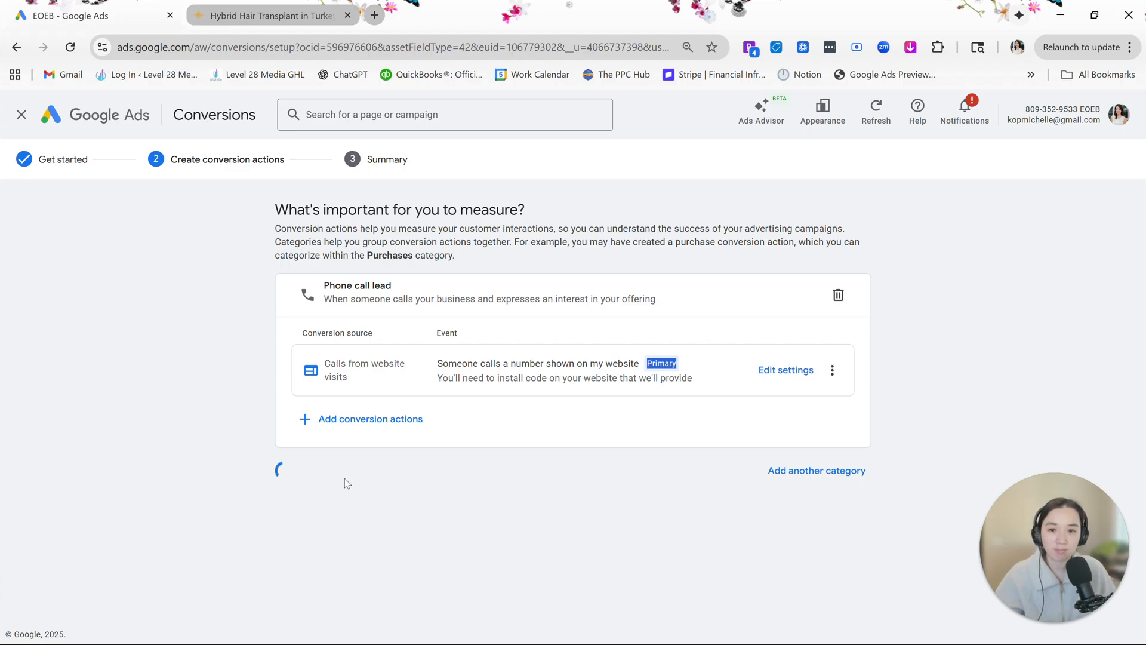
- Review the summary's instructions for the Google tag, the event snippet and the Google Click ID
scroll(445, 493, "down", 4)
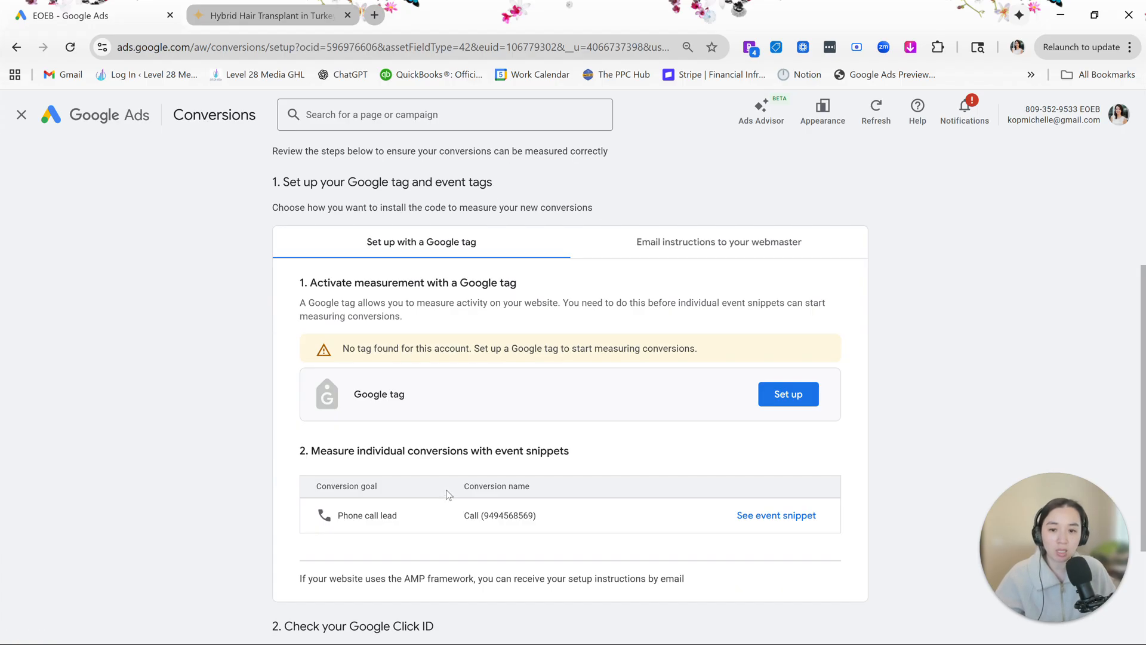
scroll(443, 483, "down", 3)
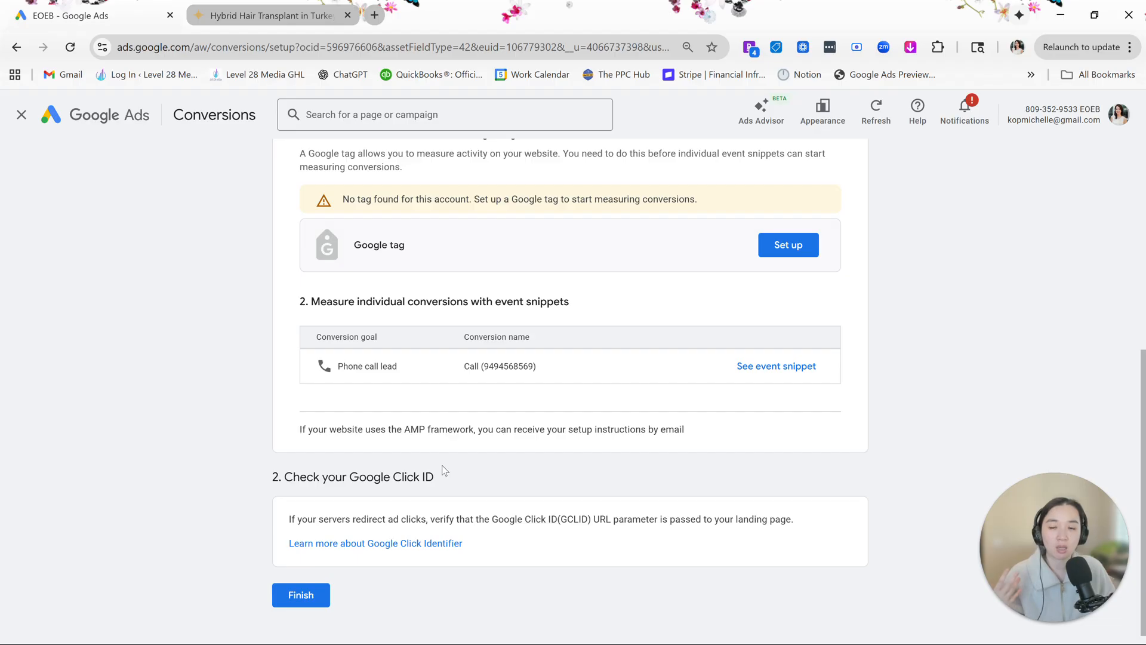
scroll(454, 469, "up", 1)
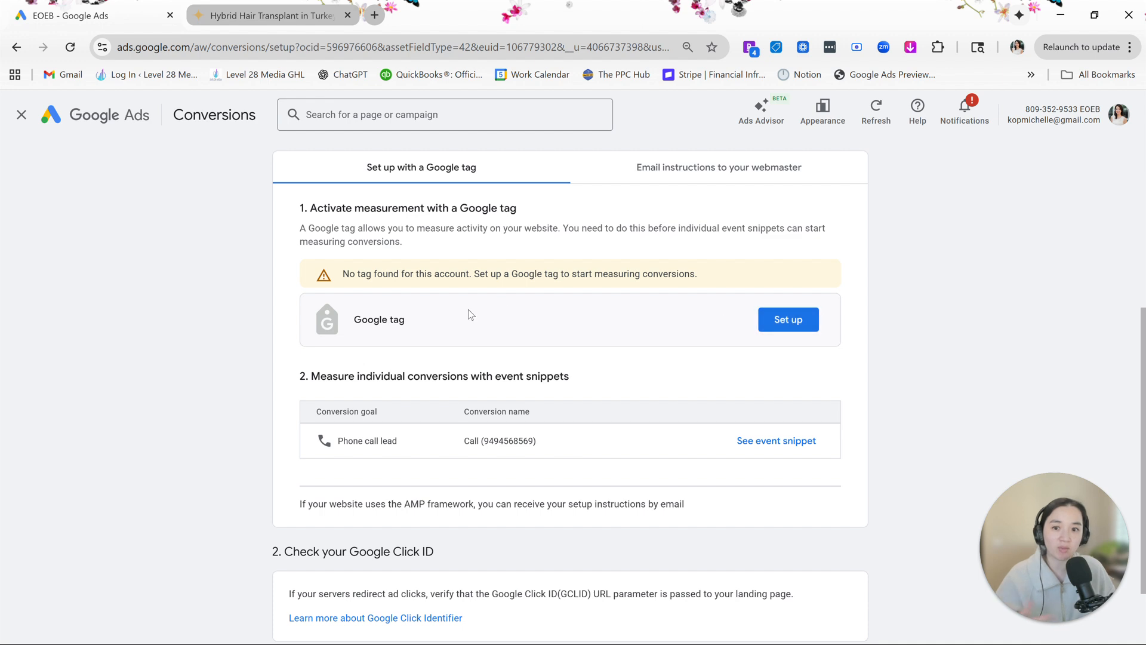
left_click_drag(341, 322, 468, 323)
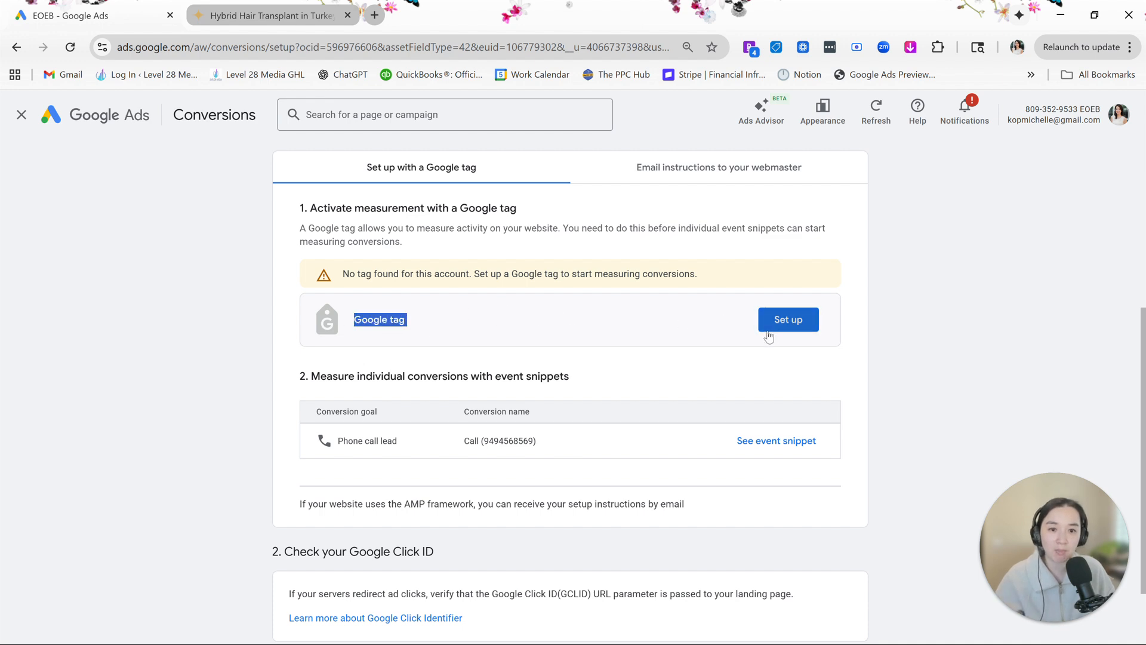
left_click(596, 348)
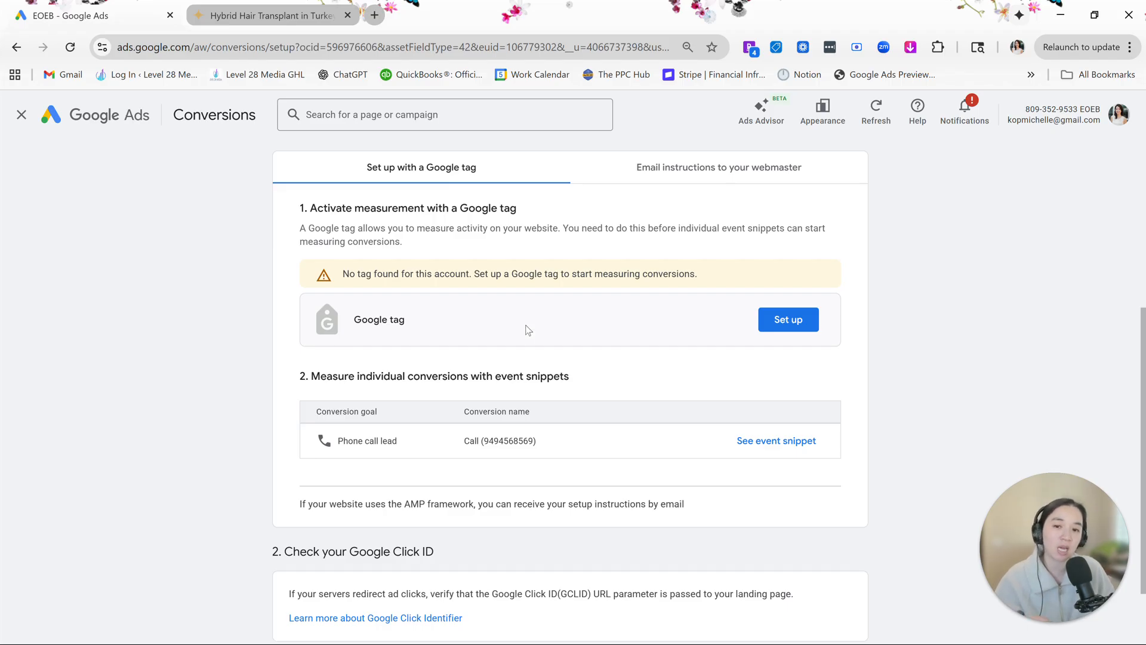
left_click_drag(355, 208, 501, 209)
left_click(511, 234)
- Open the Google tag setup, copy the tag code for manual installation and confirm
left_click(776, 327)
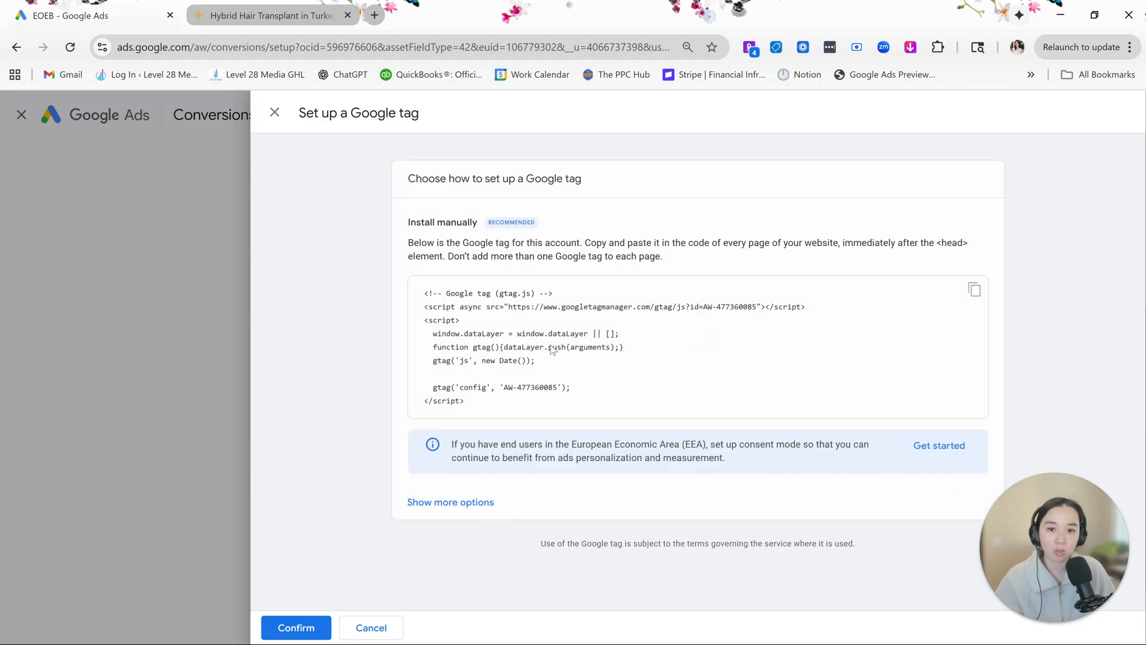
left_click(974, 290)
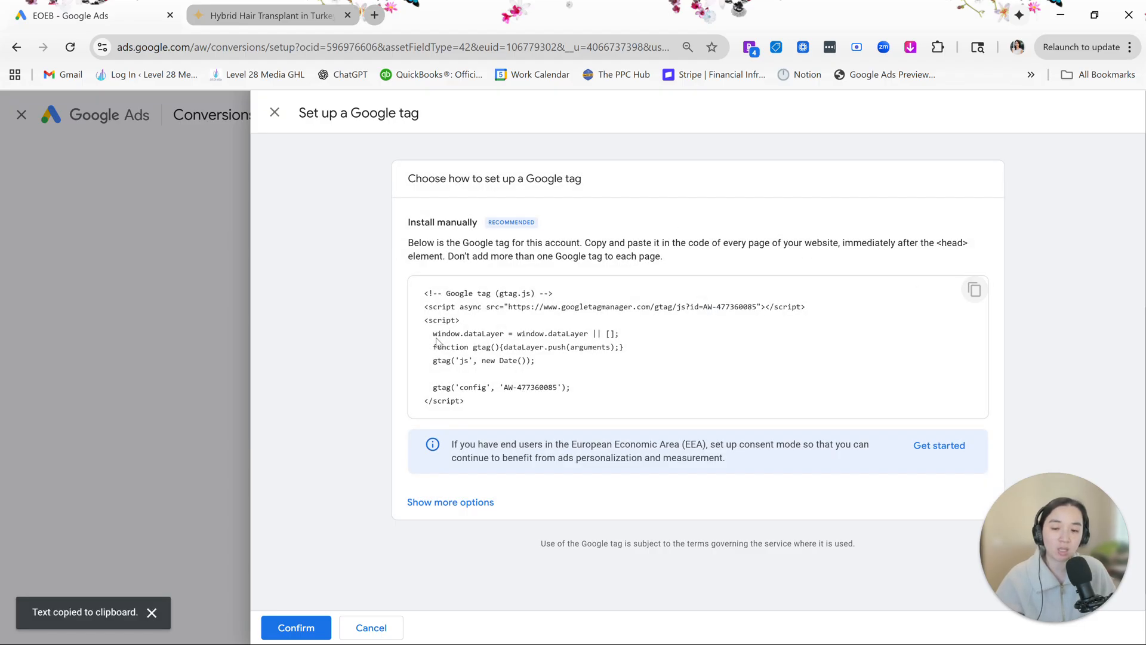
left_click(305, 631)
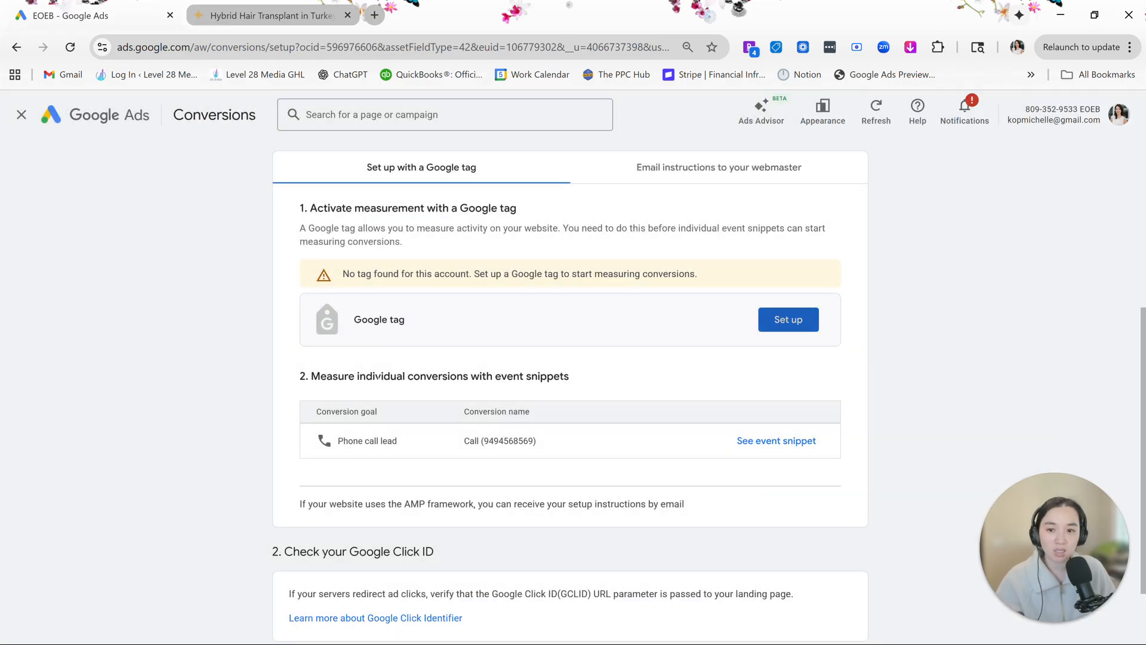
- Open the event snippet for the Phone call lead conversion, copy its code and close the snippet window
left_click_drag(373, 377, 635, 379)
left_click(635, 380)
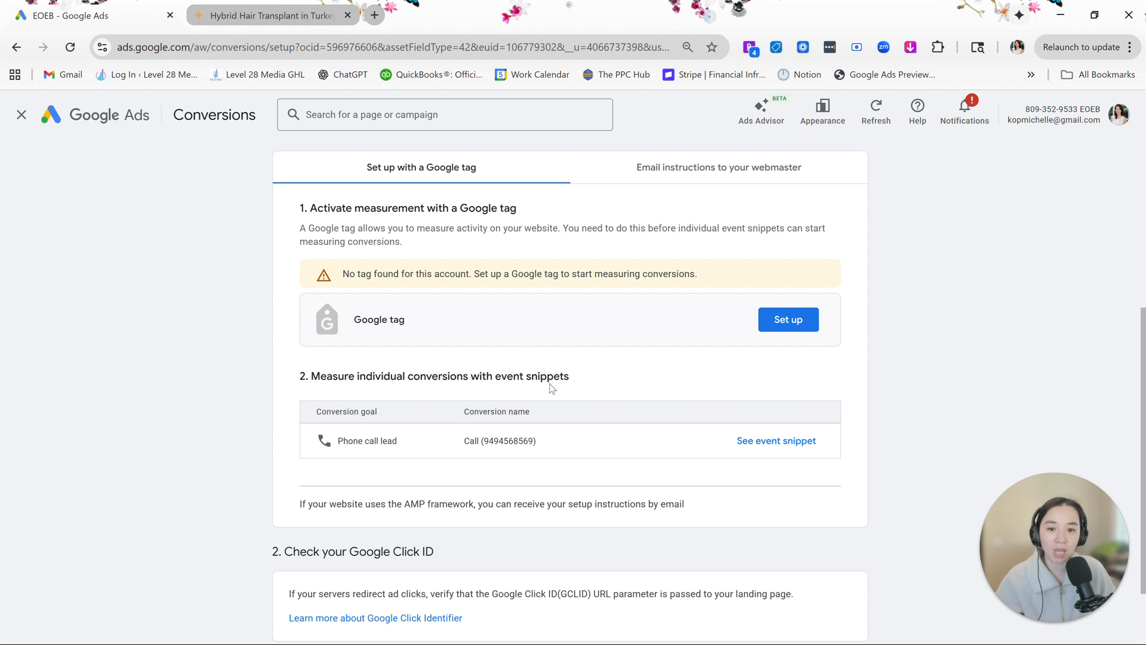
left_click_drag(478, 441, 534, 441)
left_click(542, 443)
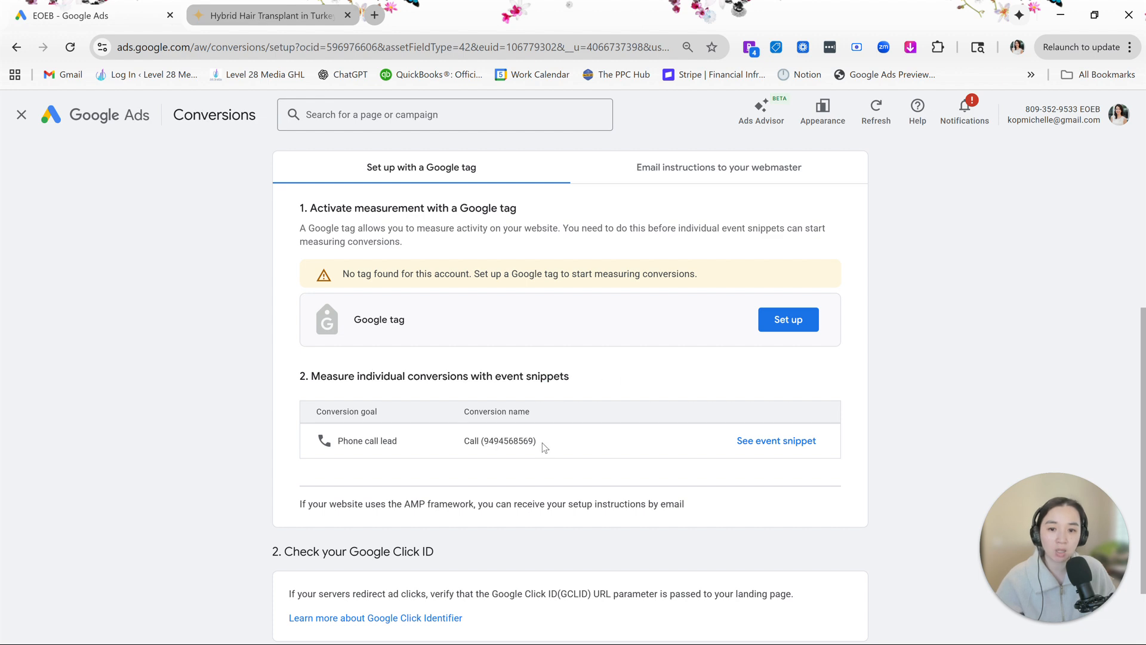
left_click(743, 441)
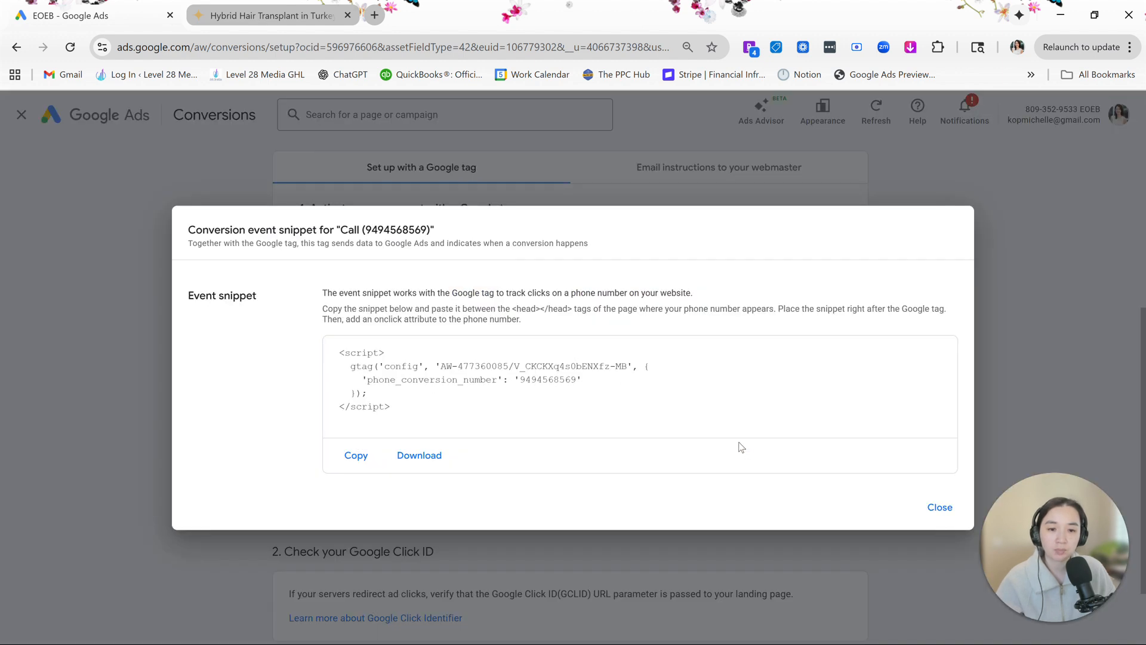
left_click(356, 459)
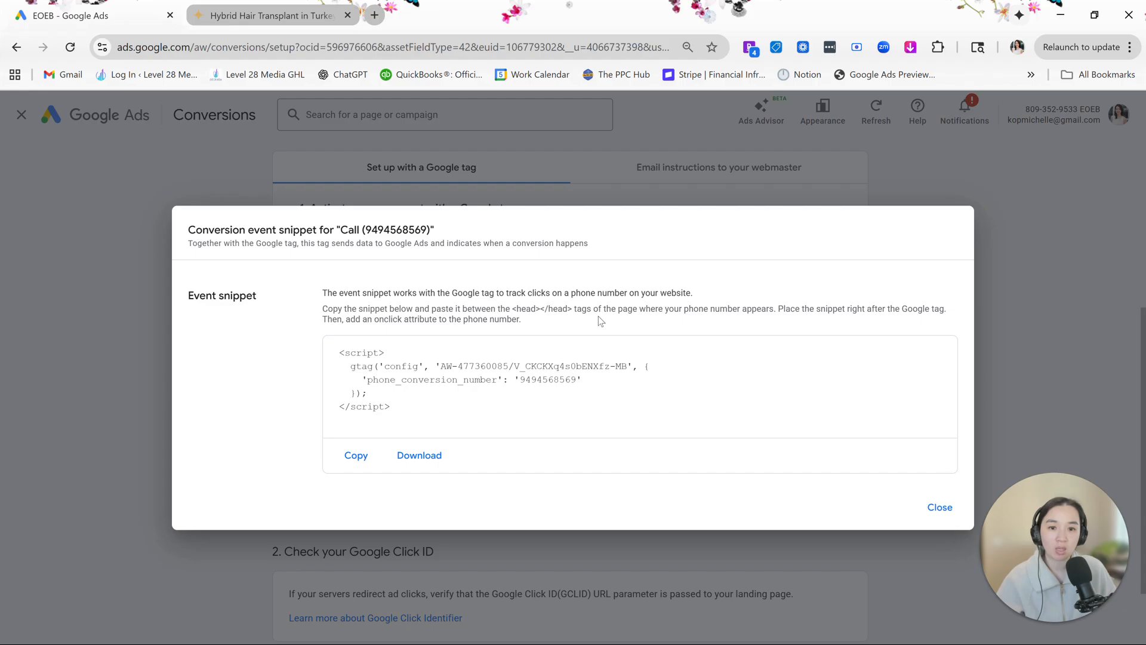
left_click(939, 507)
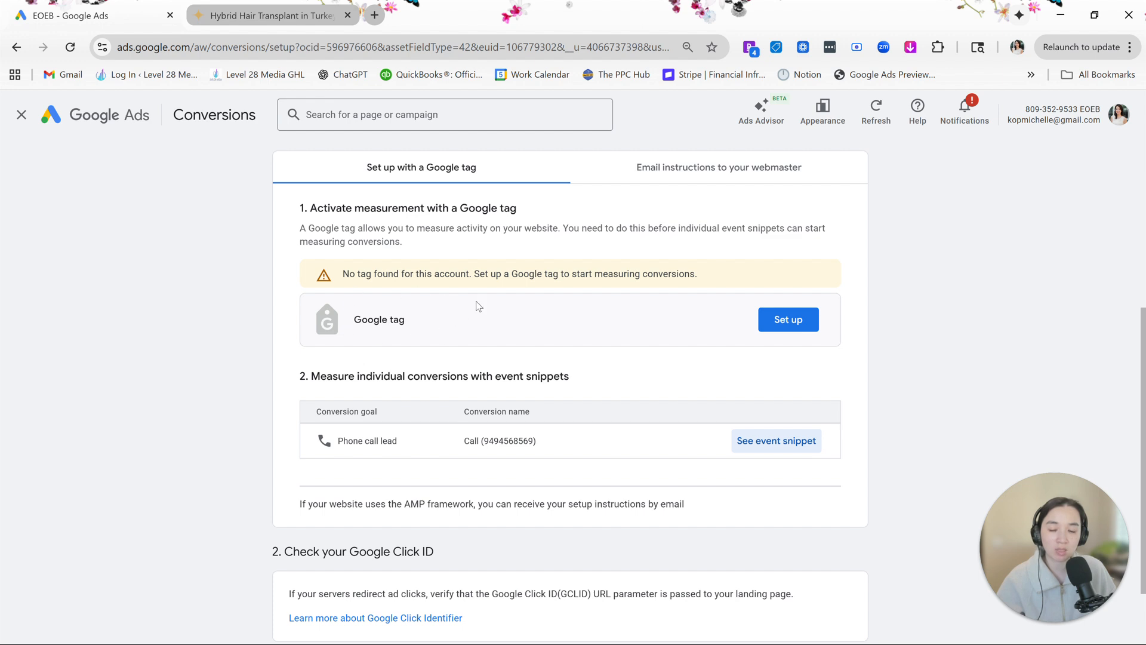
- Finish the conversion setup and check the conversion actions listed under the Phone call lead goal
scroll(623, 385, "down", 2)
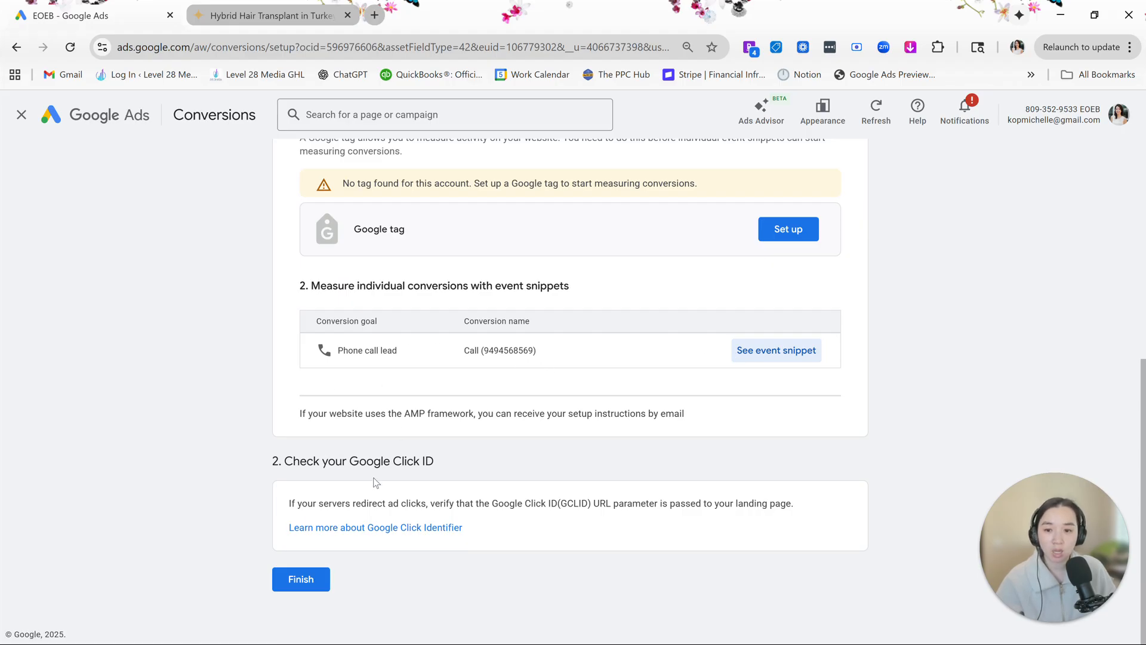
left_click(308, 579)
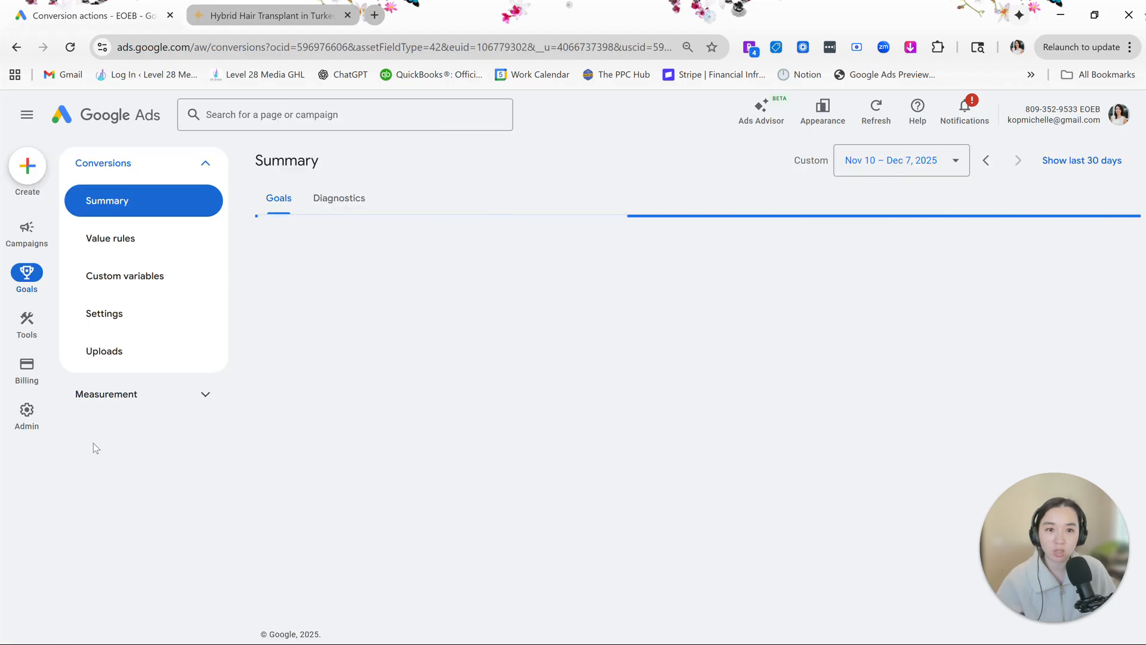
scroll(546, 435, "down", 10)
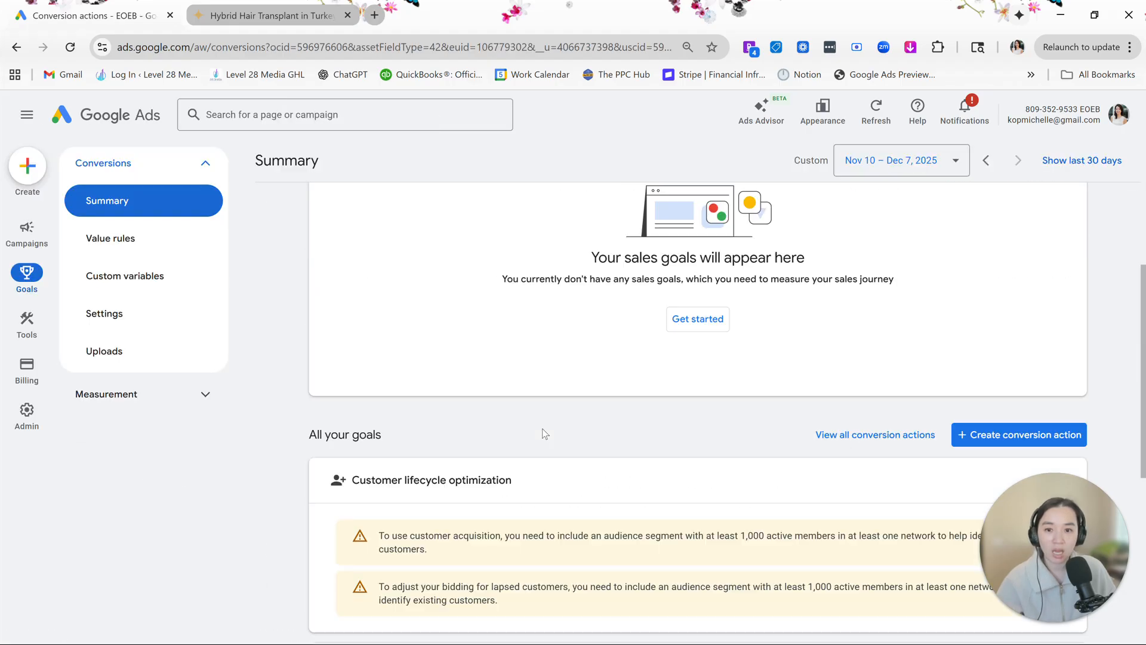
scroll(540, 426, "down", 2)
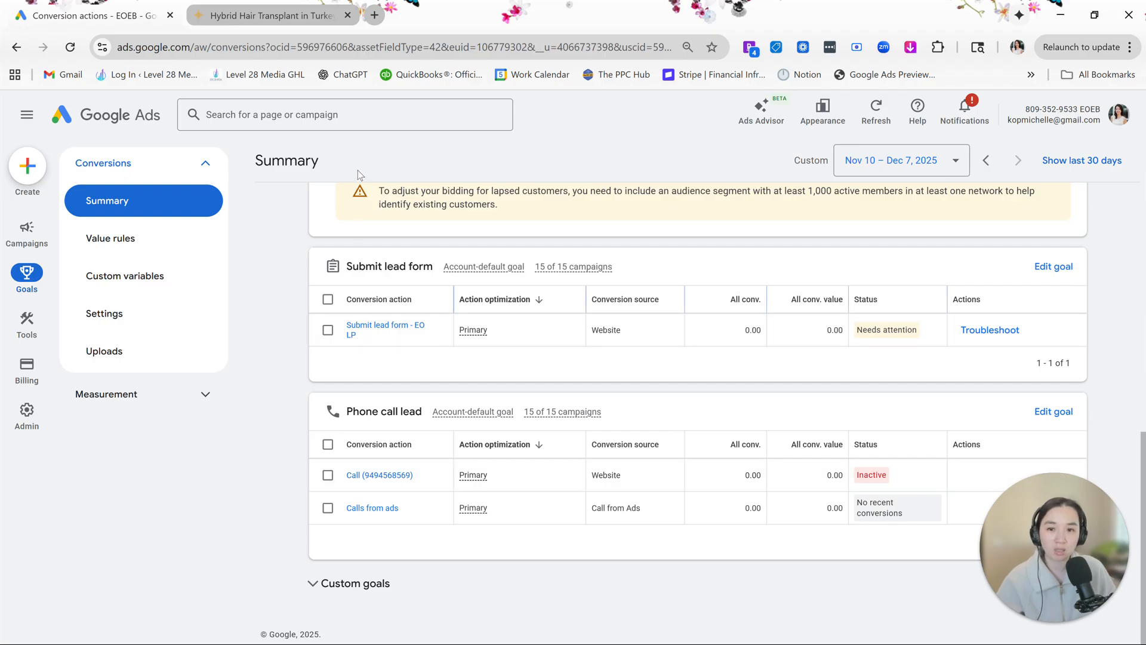
- Search the account's pages for "call details" and open Predefined reports in the Report editor
left_click(361, 120)
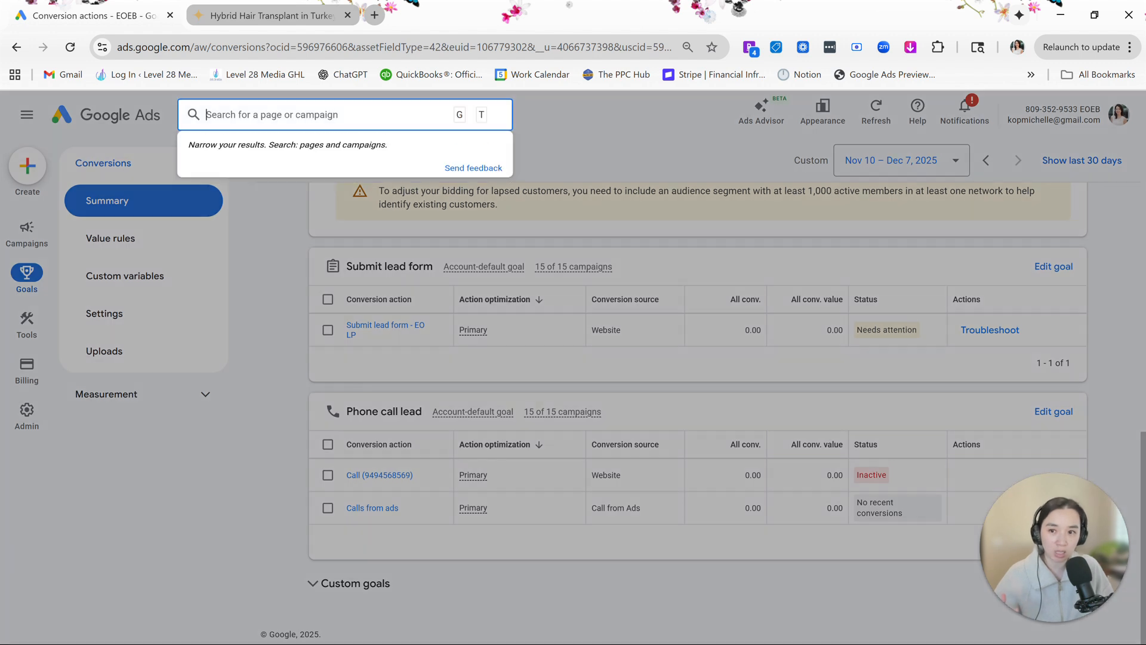
type("call details")
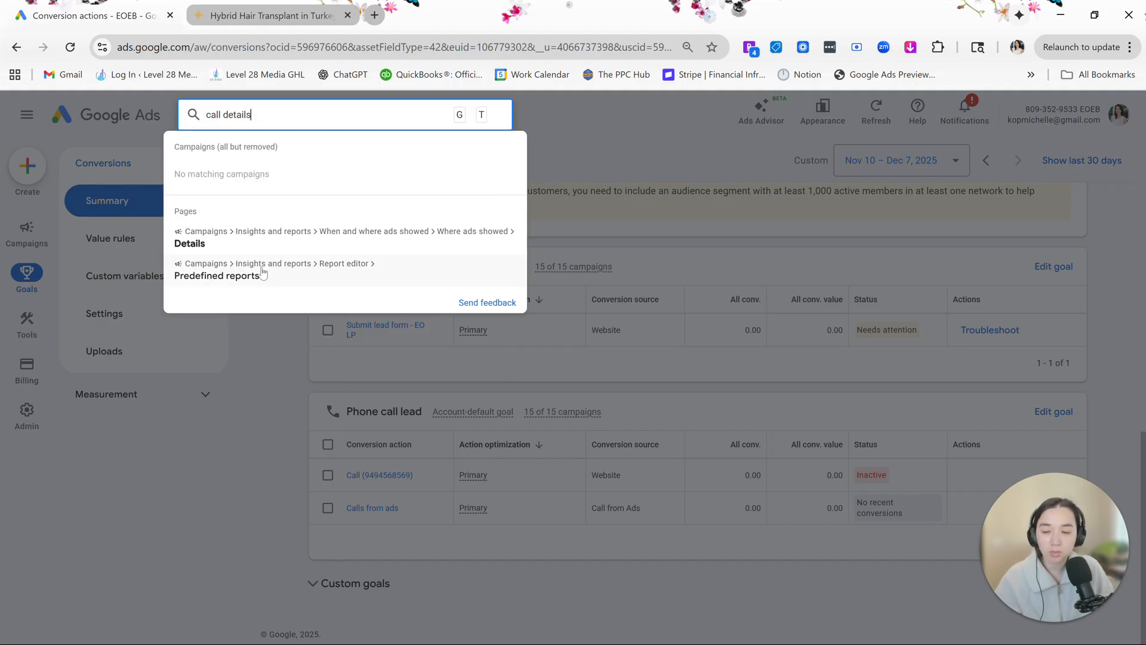
left_click(216, 278)
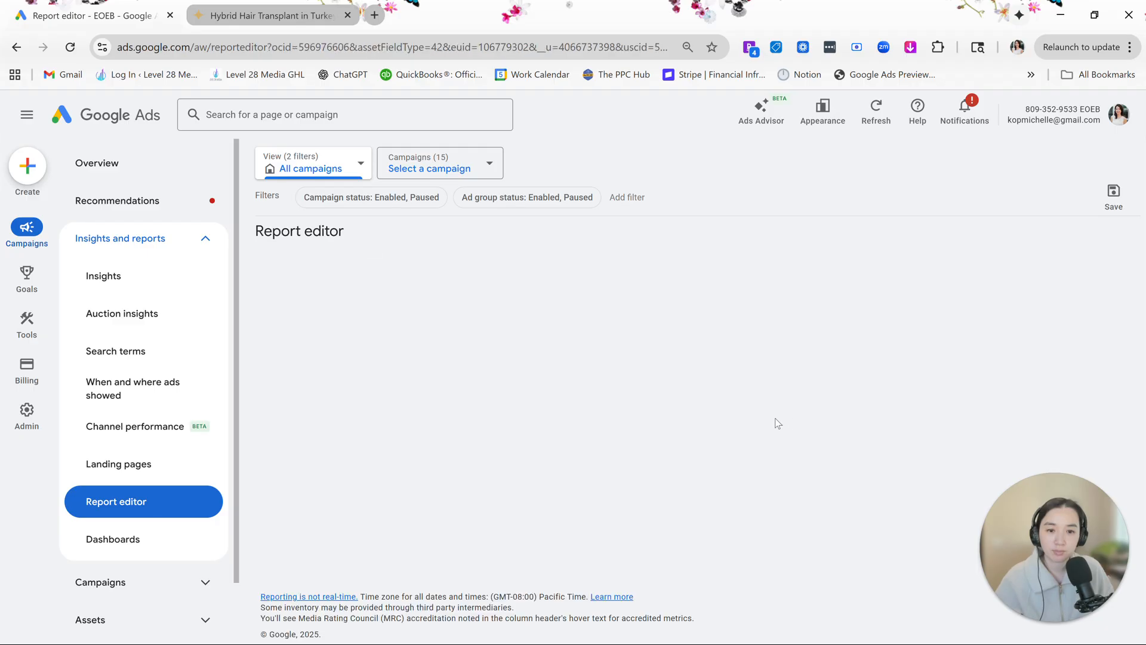
- Open the Call details report from the Ads and assets section of the template gallery
scroll(594, 420, "down", 5)
scroll(593, 424, "down", 10)
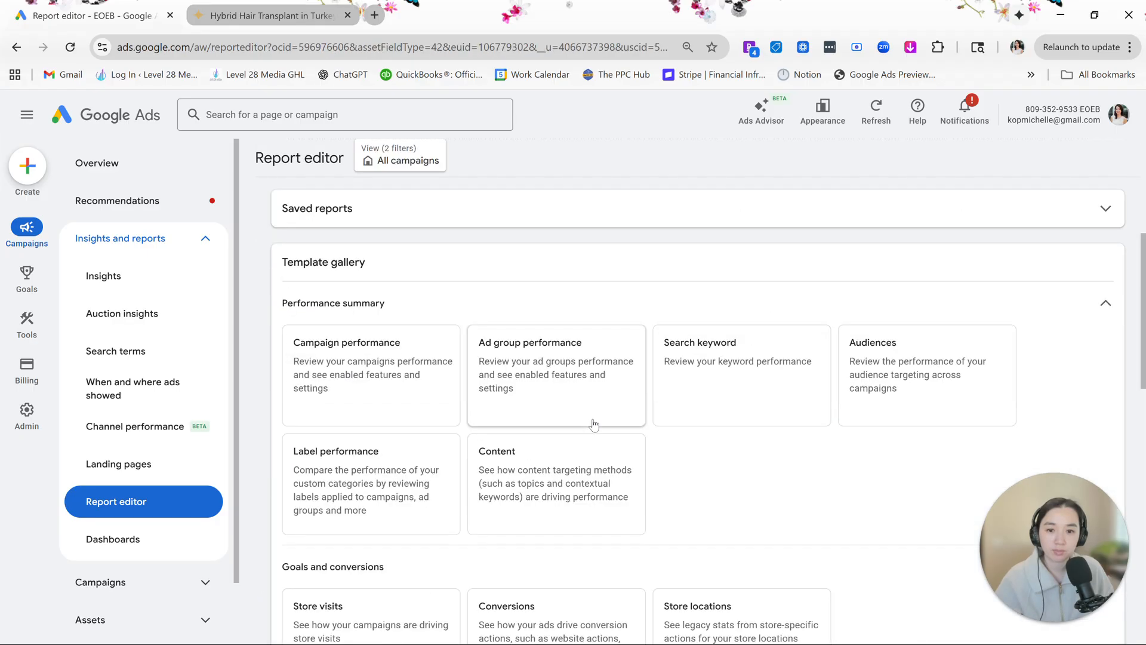
scroll(593, 423, "down", 5)
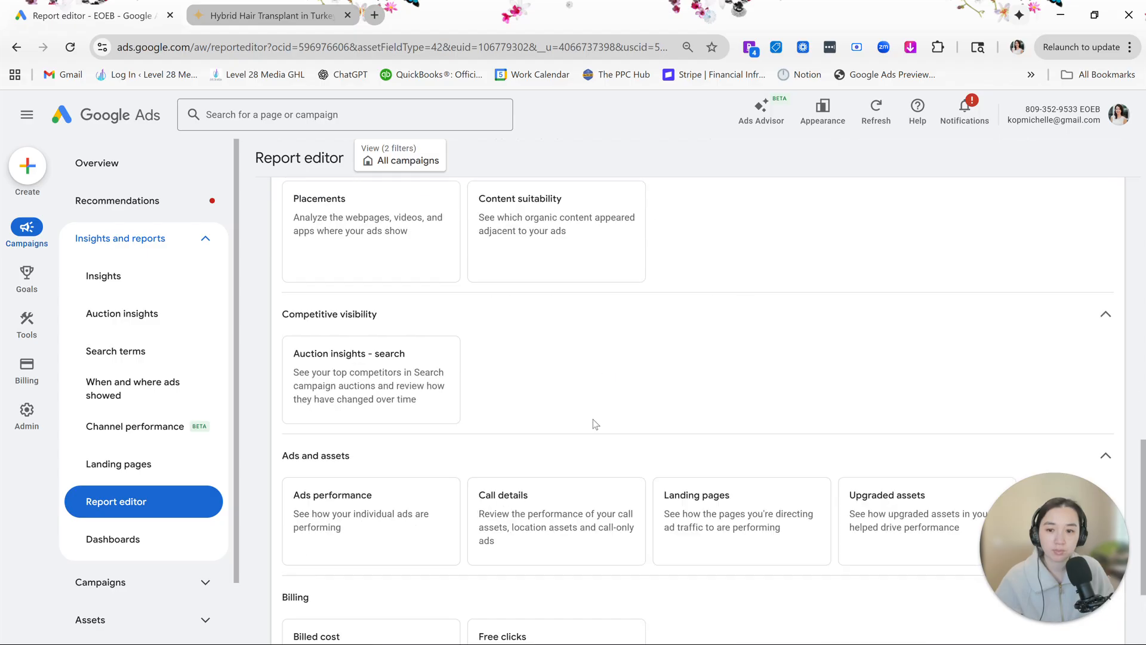
left_click(573, 442)
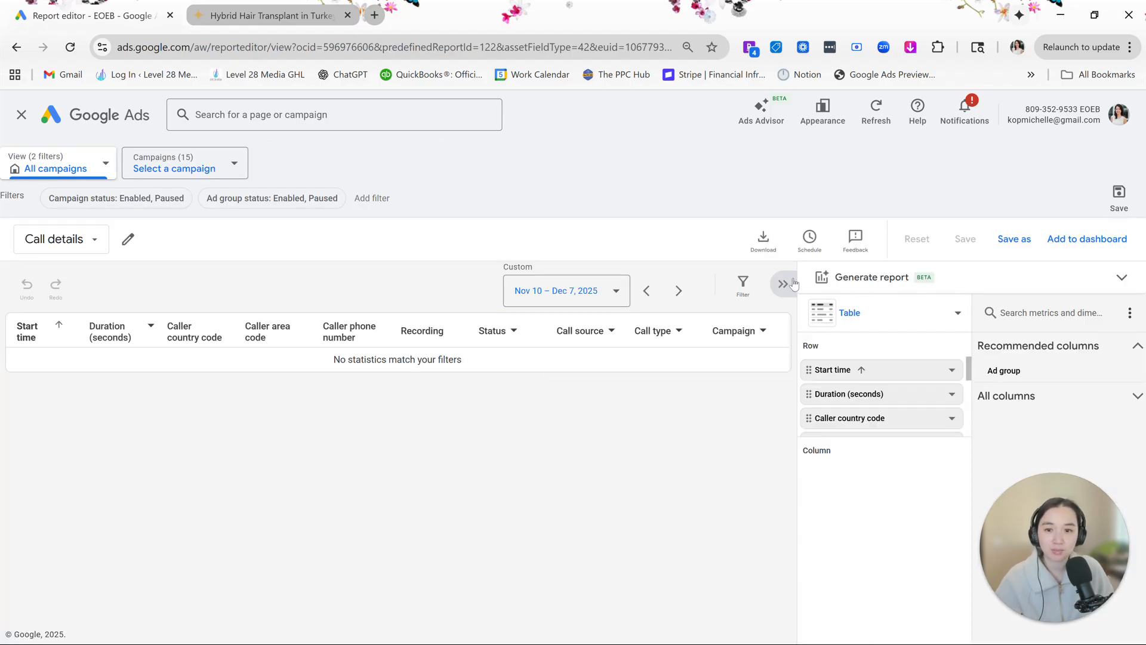
- Set the Call details report's custom date range to Oct 1, 2025 – Jan 29, 2026 and apply it
left_click(583, 297)
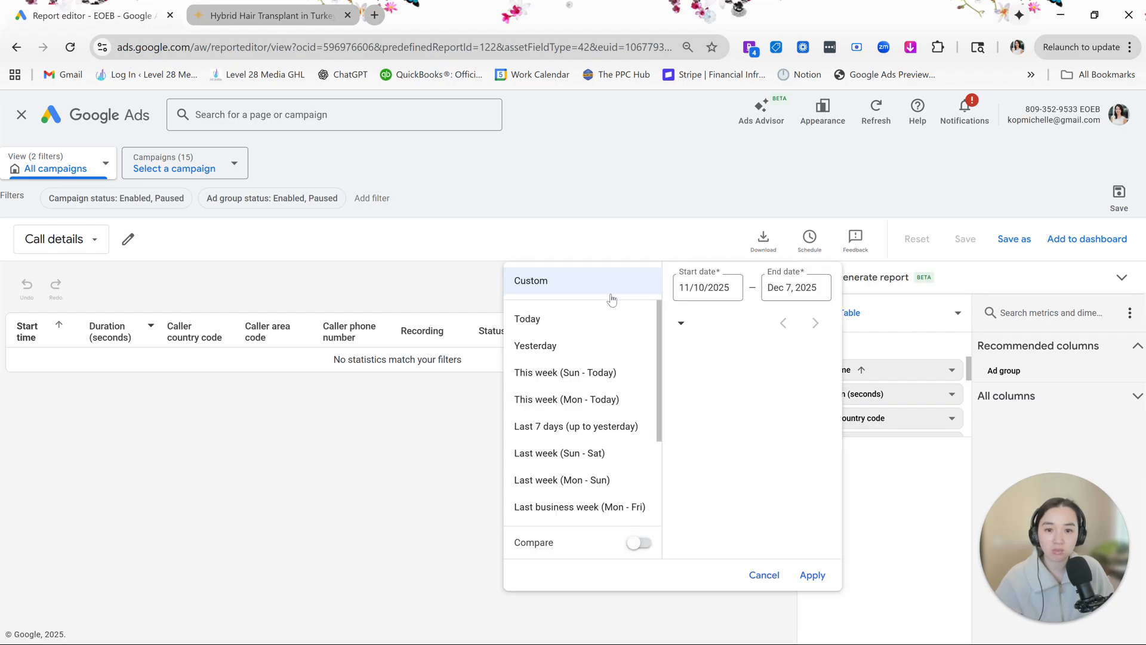
scroll(746, 458, "up", 3)
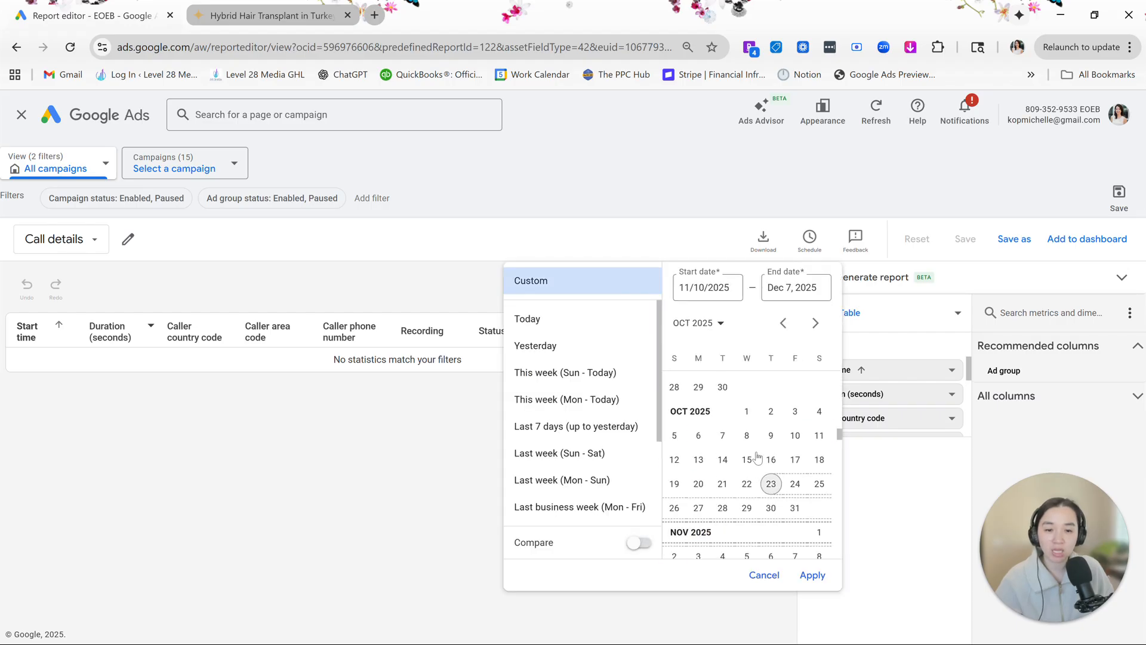
scroll(746, 459, "down", 5)
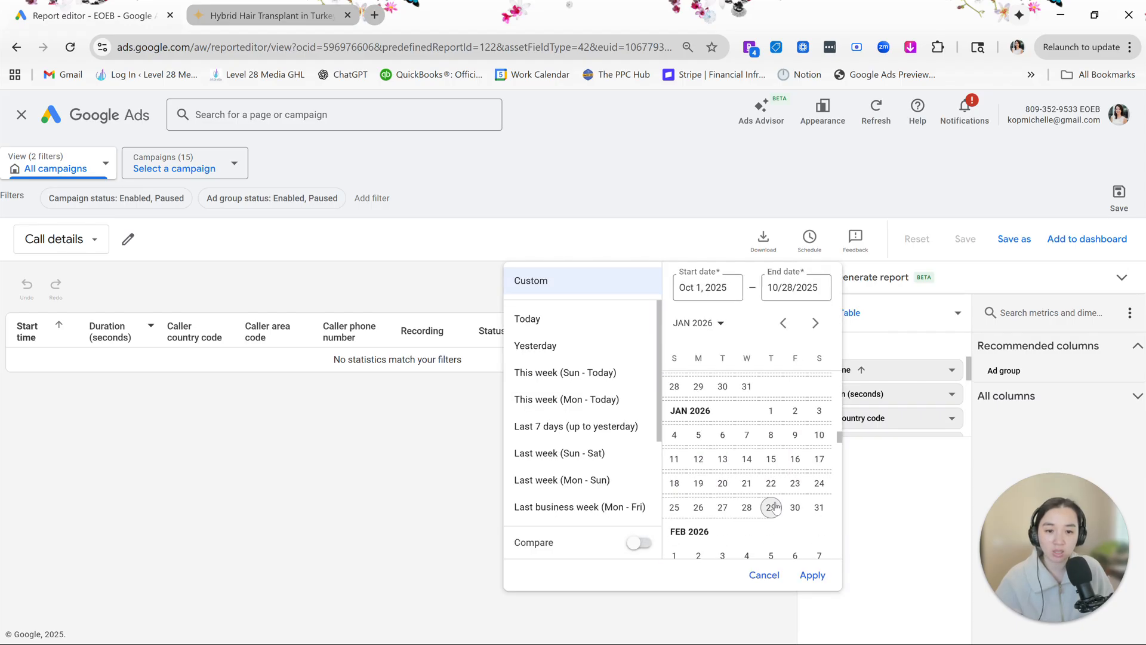
left_click(770, 506)
left_click(813, 576)
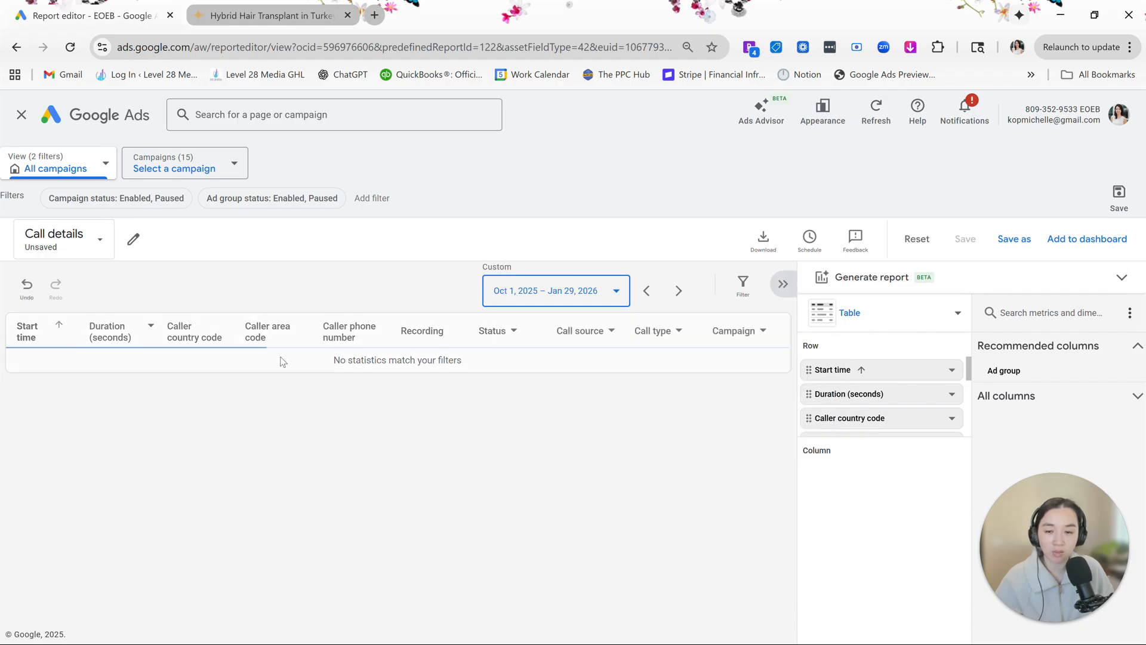